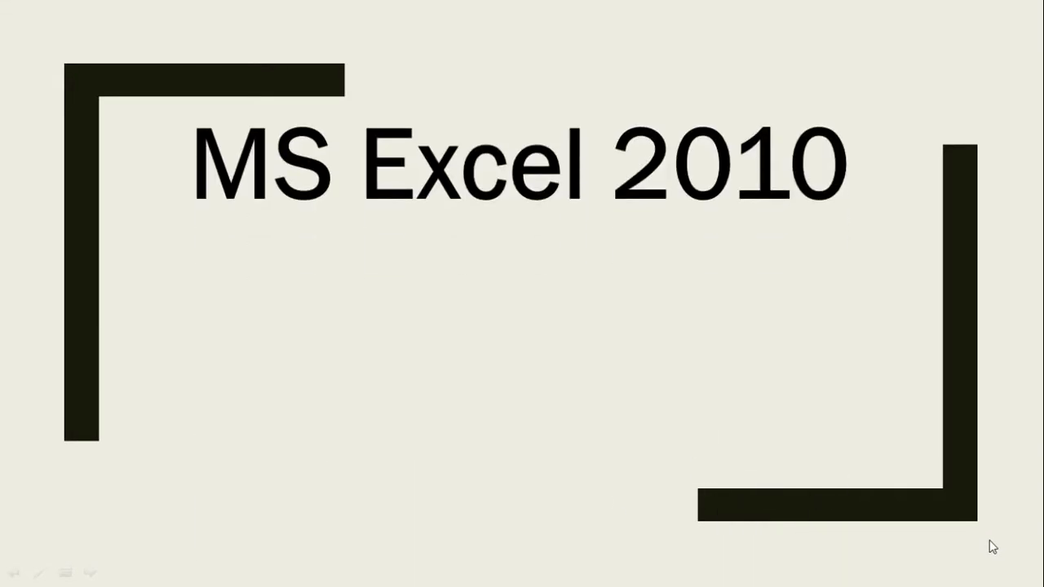
# Reveal the Home, Font Block, Font/Font Size and Bold, Italic, Underline bullets on the slide.
pyautogui.click(989, 539)
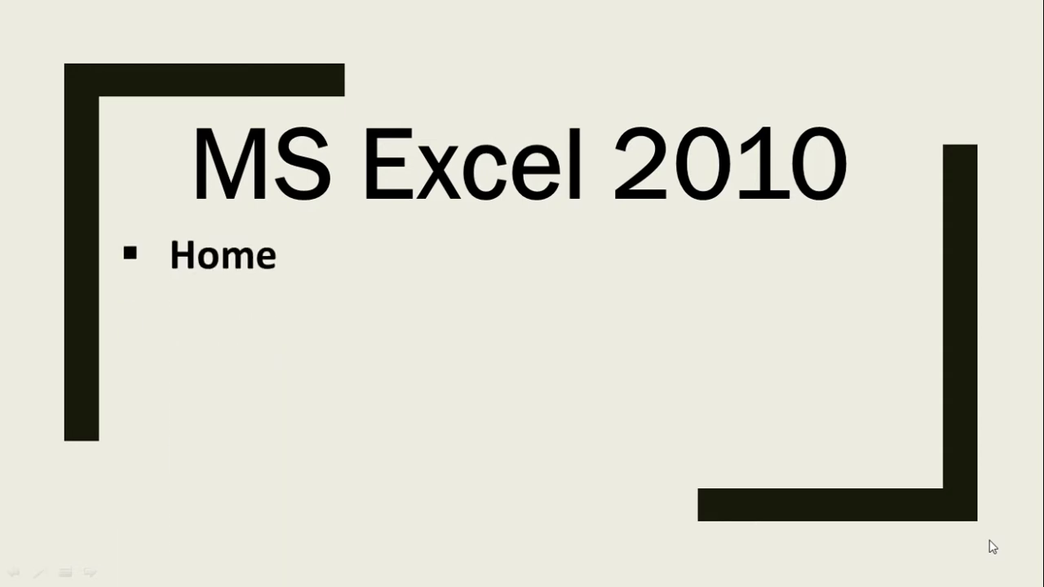
pyautogui.click(989, 540)
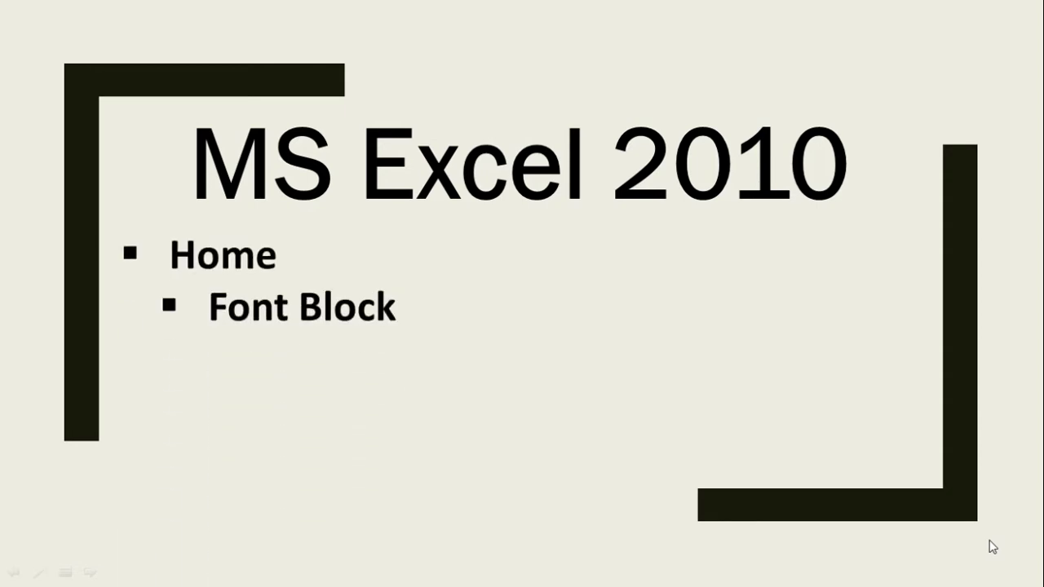
pyautogui.click(989, 540)
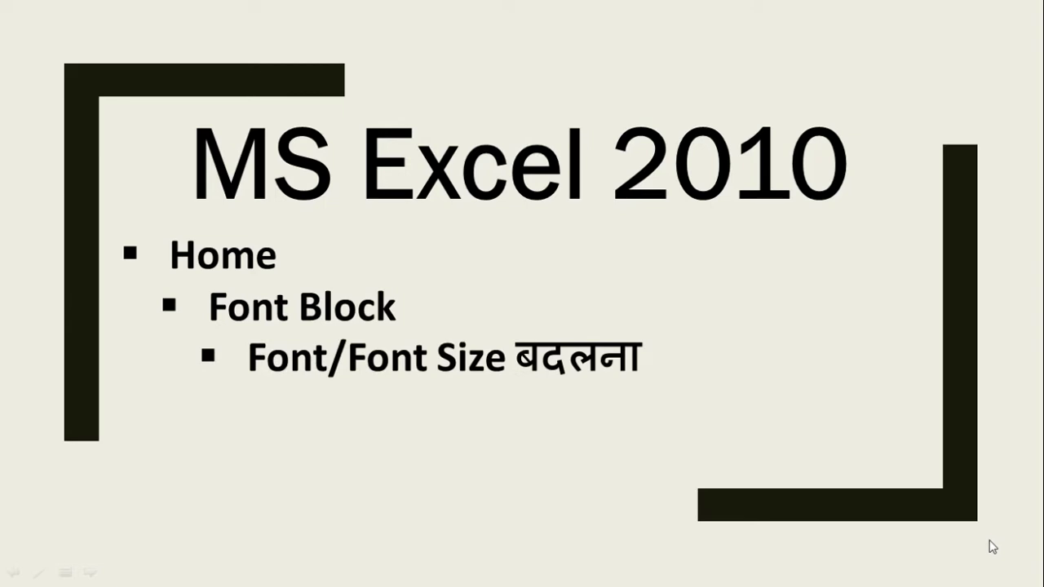
pyautogui.click(989, 540)
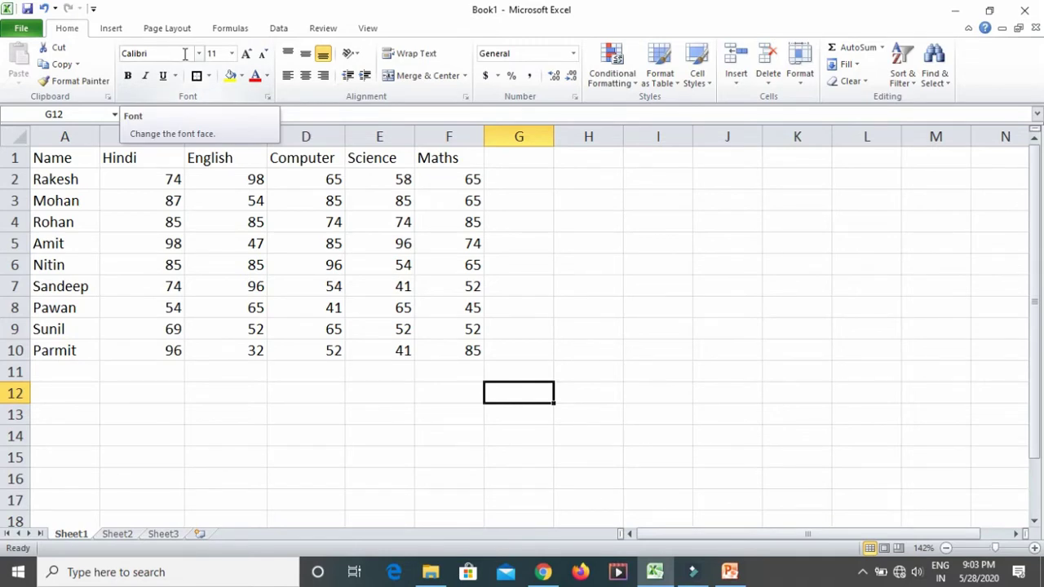
# Delete the Maths heading in F1 and set the cell's font to Aardvark.
pyautogui.click(463, 157)
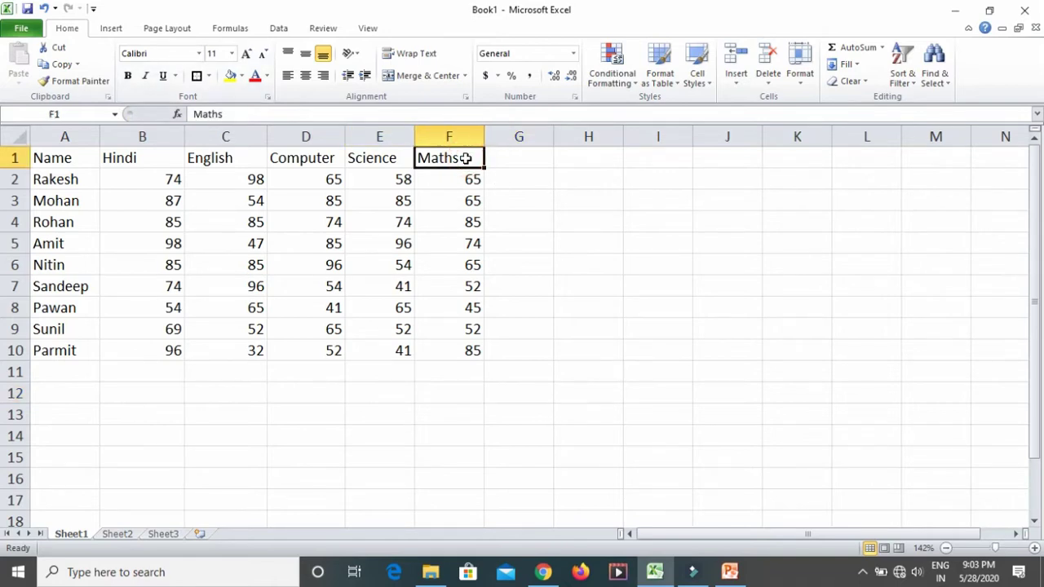
pyautogui.press('BackSpace')
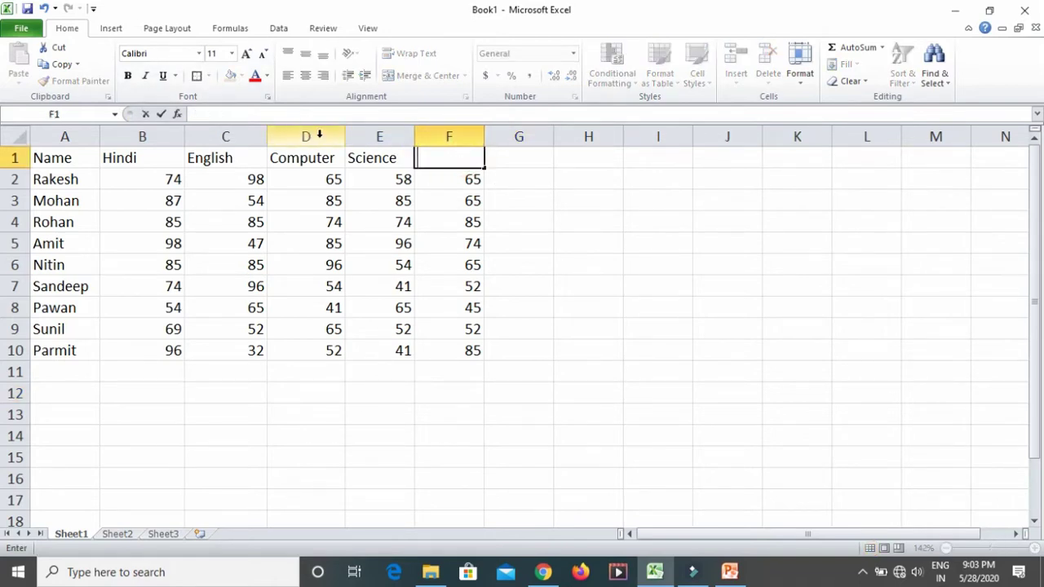
pyautogui.click(199, 55)
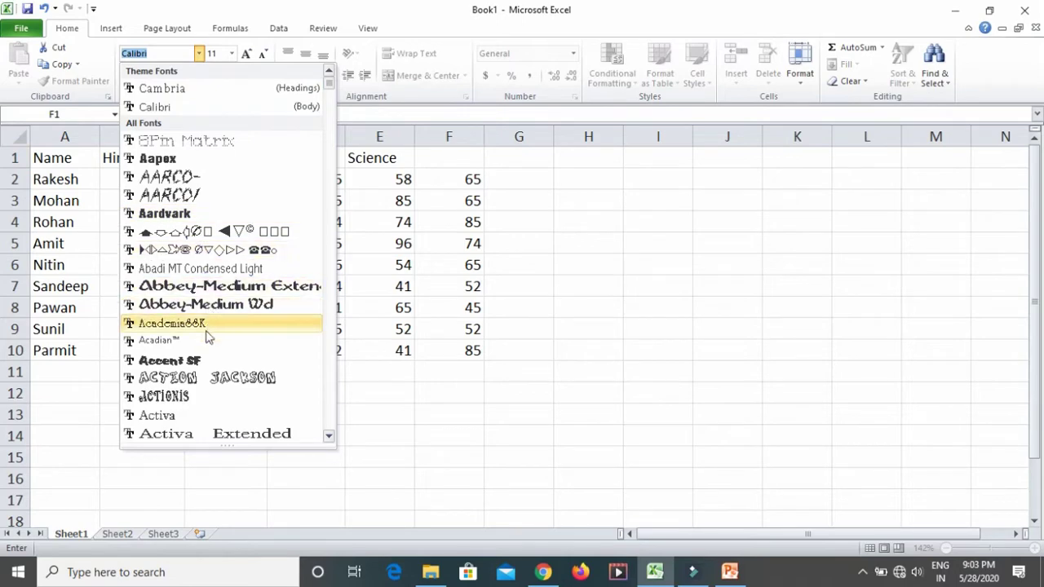
pyautogui.click(167, 213)
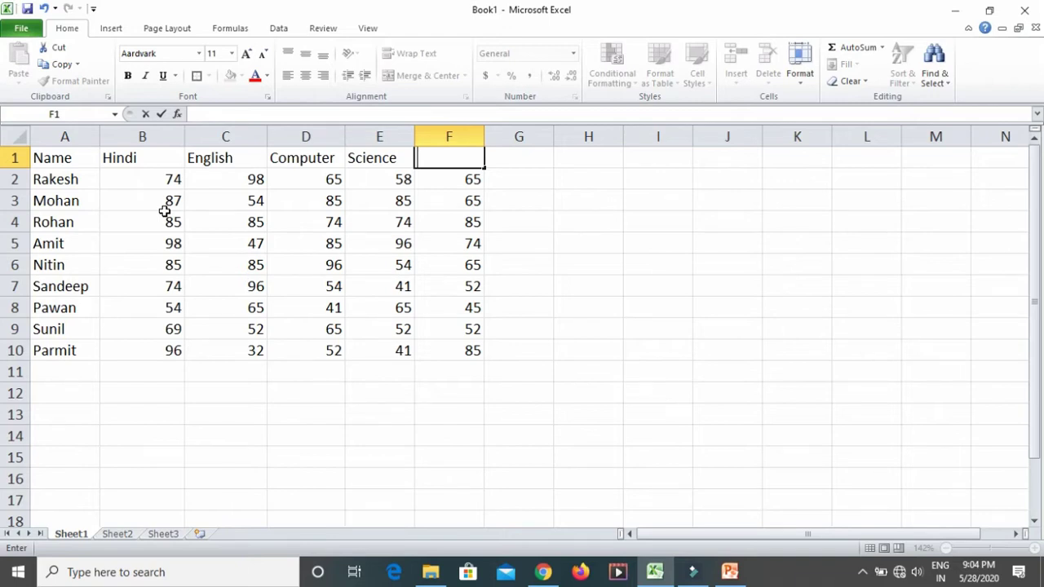
# Type the heading 'maths' into cell F1.
pyautogui.write('M')
pyautogui.press('BackSpace')
pyautogui.write('ma')
pyautogui.write('ths')
# Switch the 'maths' text in F1 from Aardvark to Calibri and leave the cell.
pyautogui.click(466, 159)
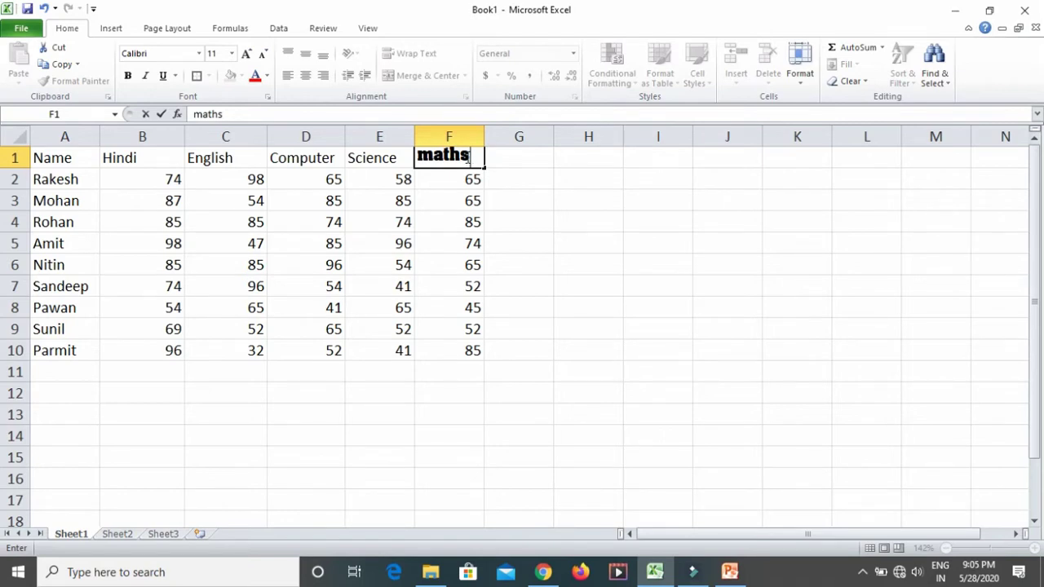
pyautogui.click(467, 157)
pyautogui.moveTo(467, 158); pyautogui.dragTo(416, 156)
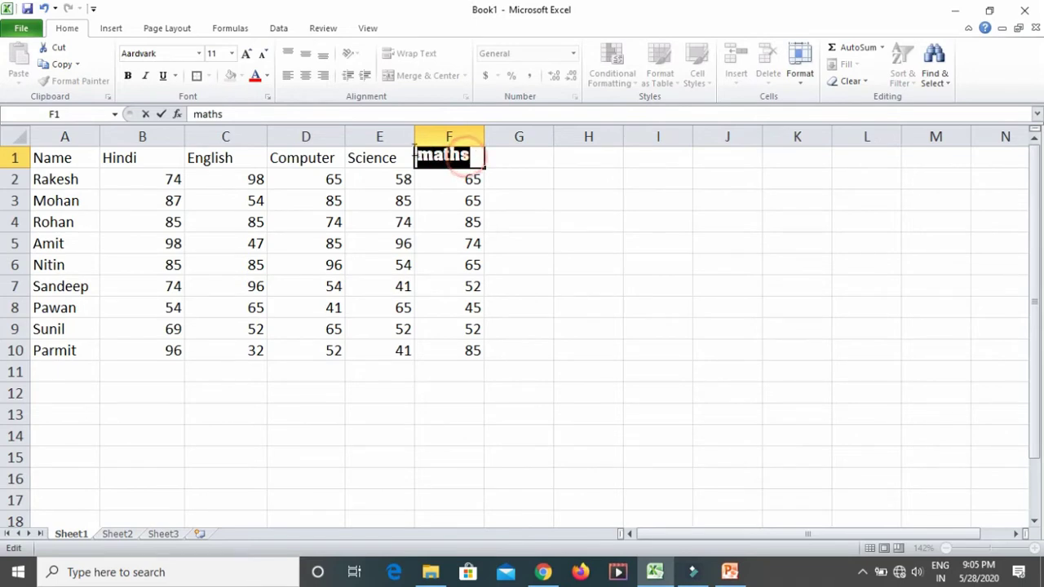
pyautogui.click(198, 54)
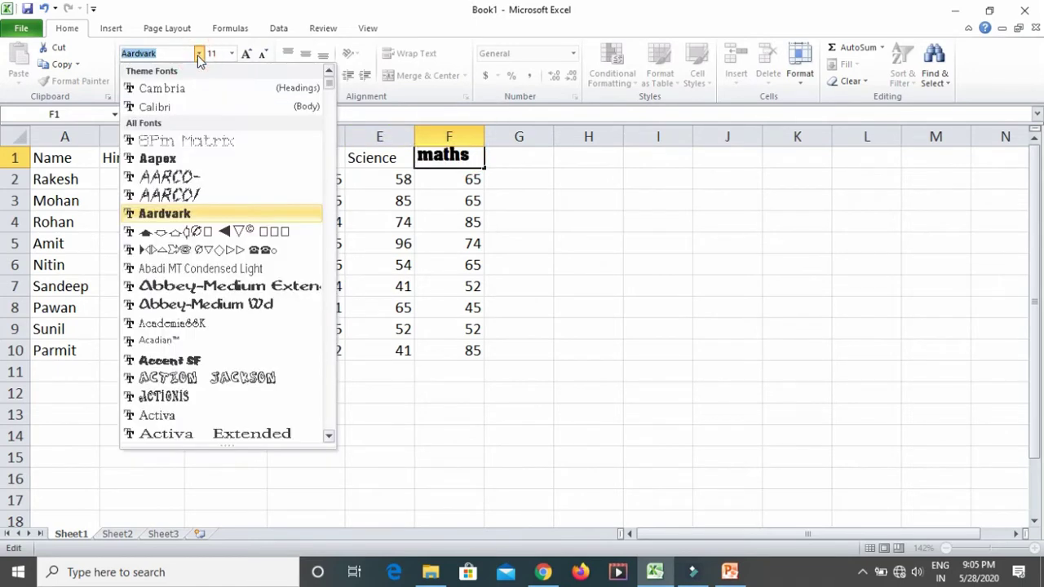
pyautogui.click(161, 107)
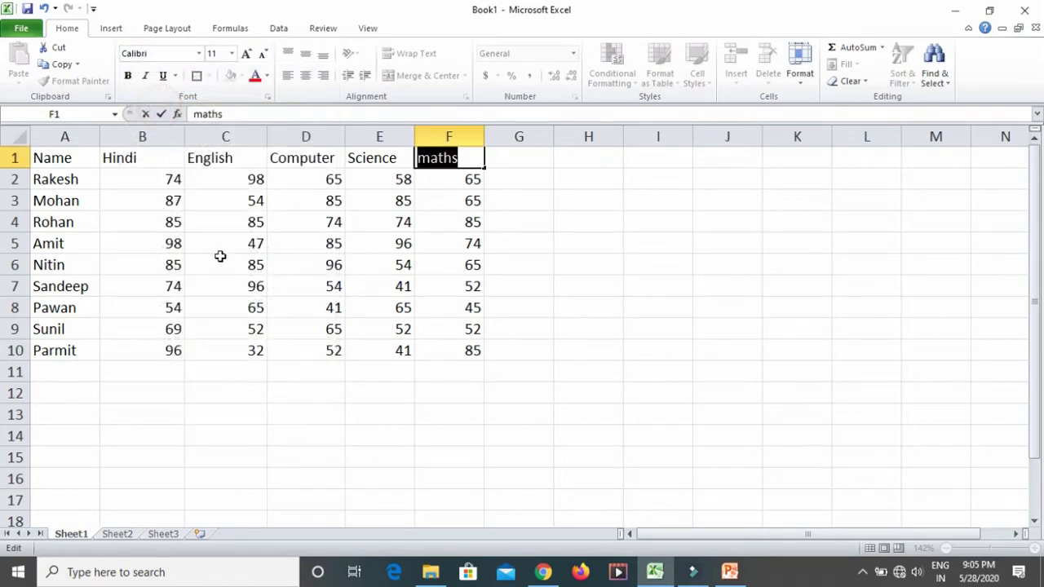
pyautogui.click(222, 259)
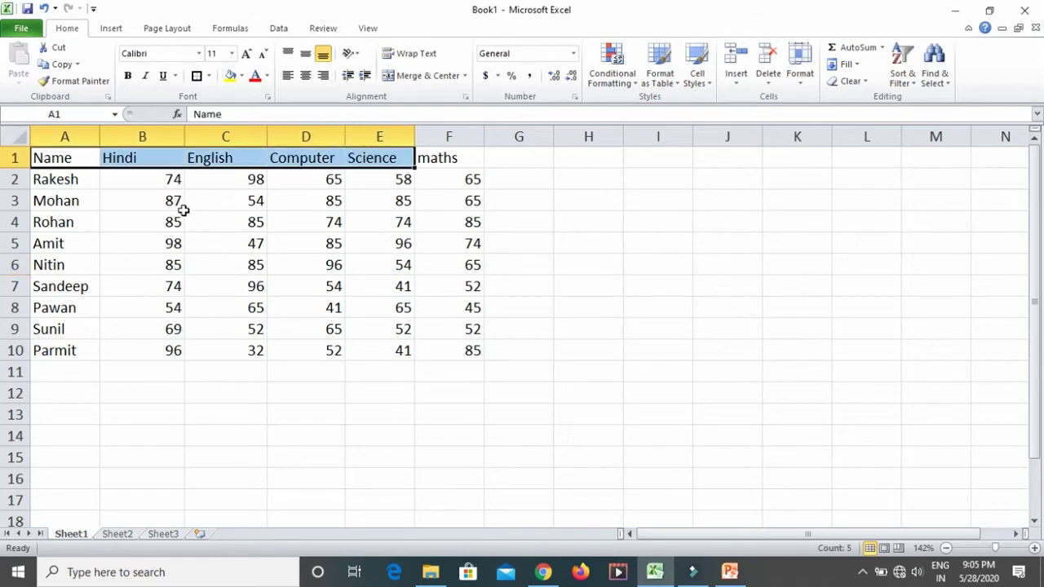
pyautogui.click(179, 217)
pyautogui.click(49, 157)
pyautogui.moveTo(71, 157); pyautogui.dragTo(447, 160)
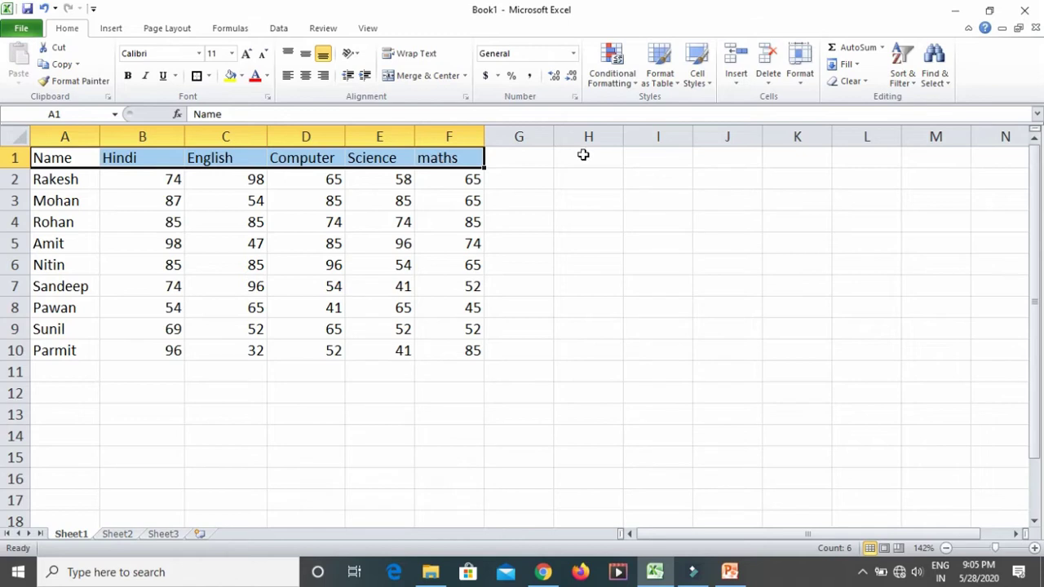
pyautogui.click(198, 54)
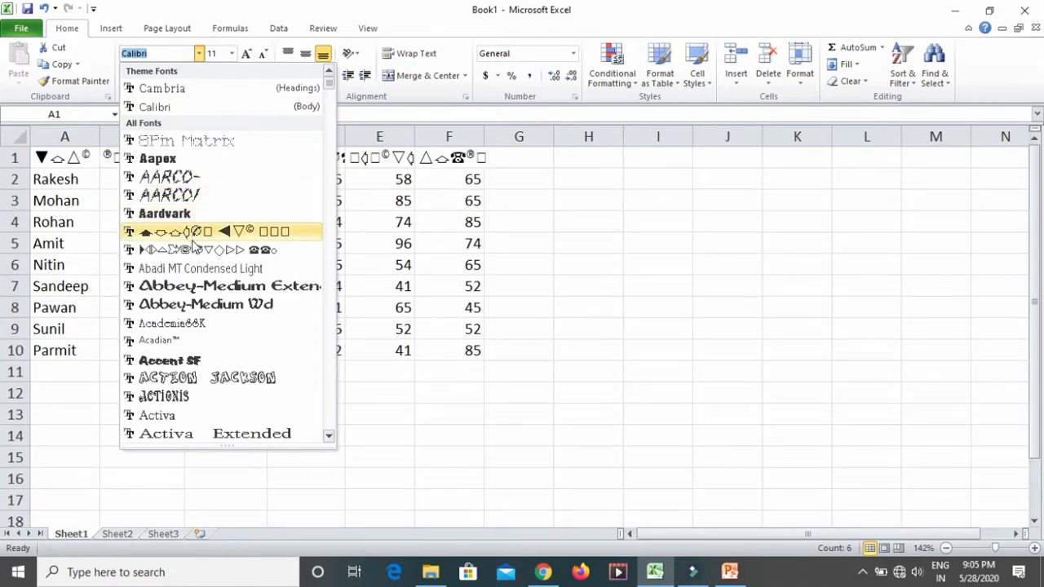
pyautogui.click(157, 360)
pyautogui.click(162, 303)
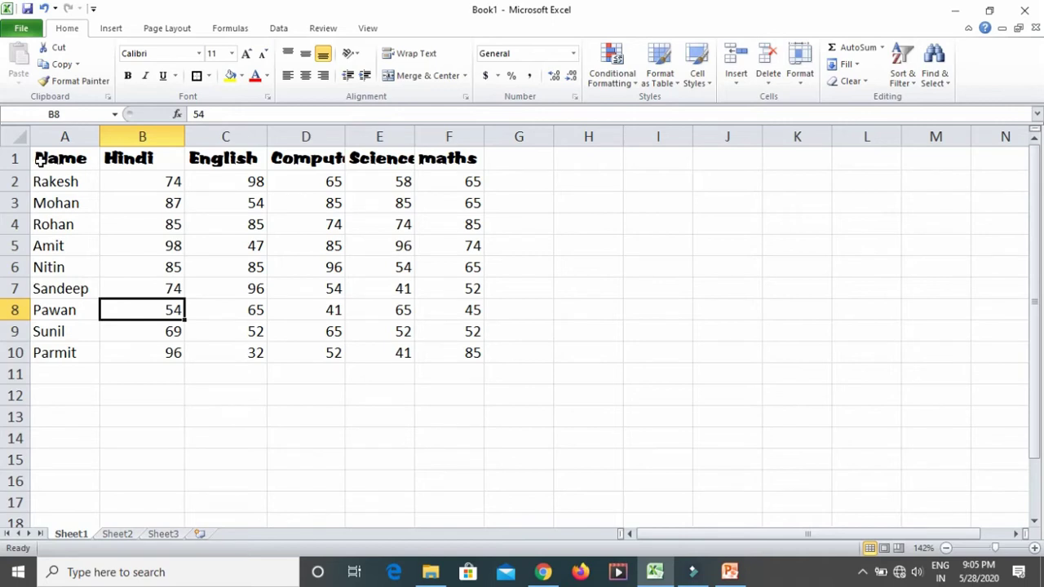
pyautogui.moveTo(39, 160); pyautogui.dragTo(448, 155)
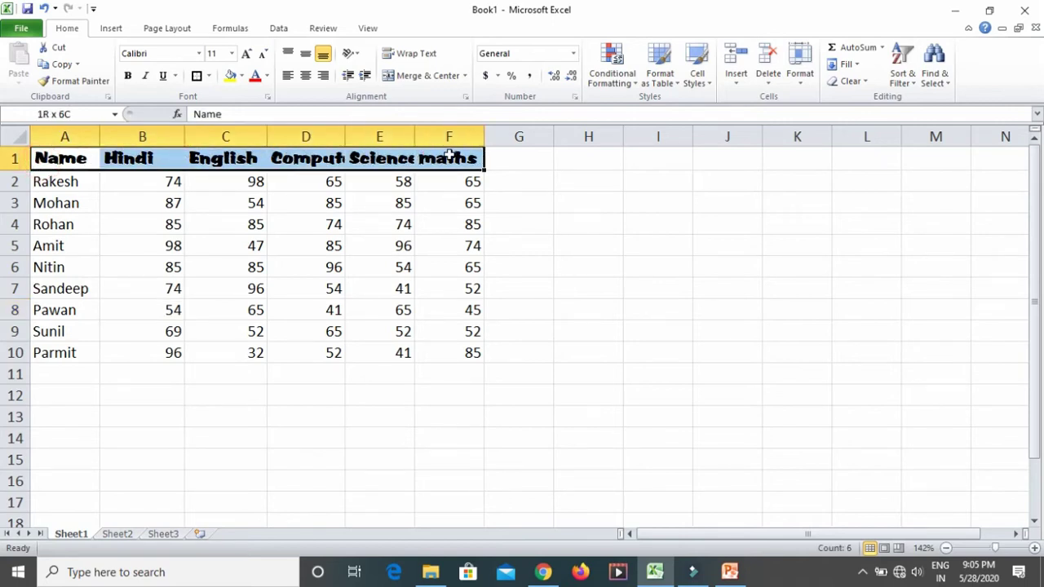
pyautogui.click(198, 55)
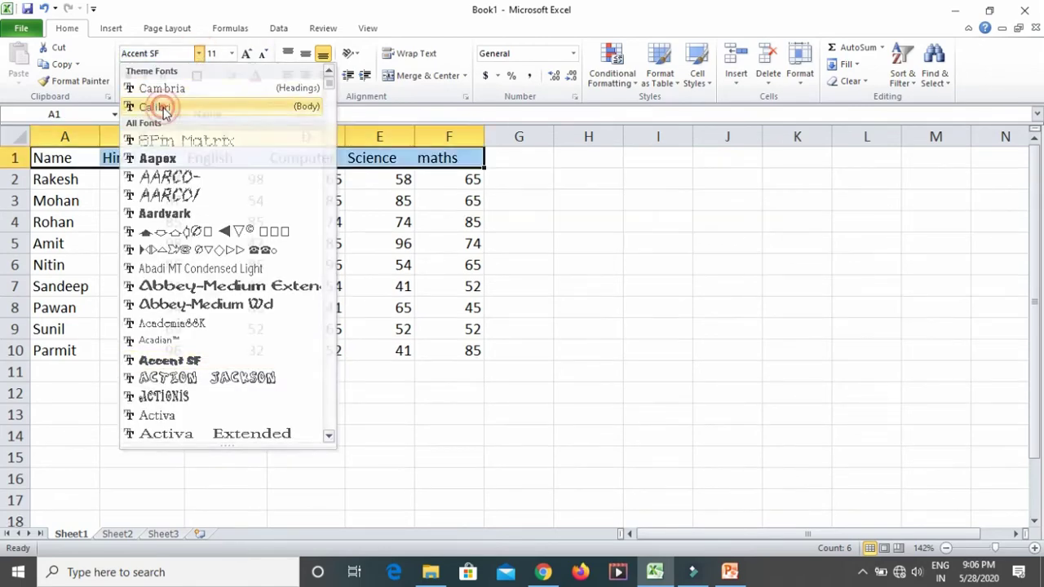
pyautogui.click(163, 110)
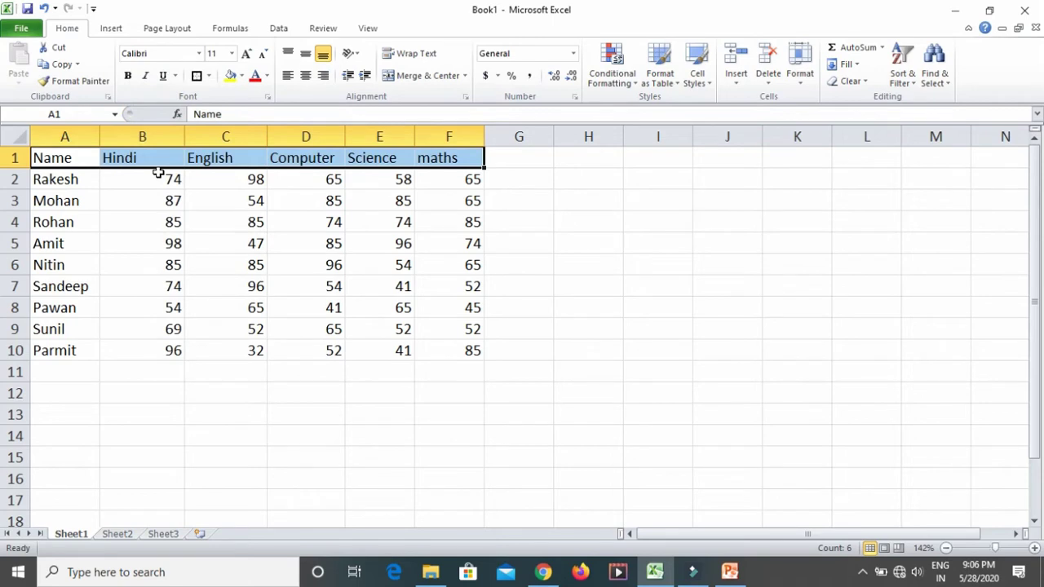
pyautogui.click(198, 204)
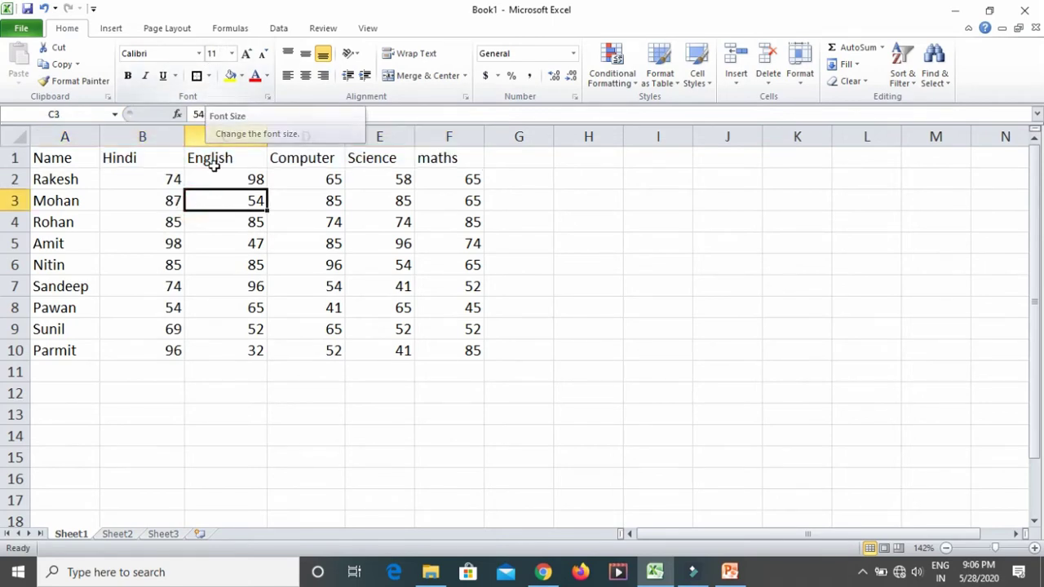
# Set the header row A1:F1, Name through maths, to 14 pt font size.
pyautogui.click(181, 226)
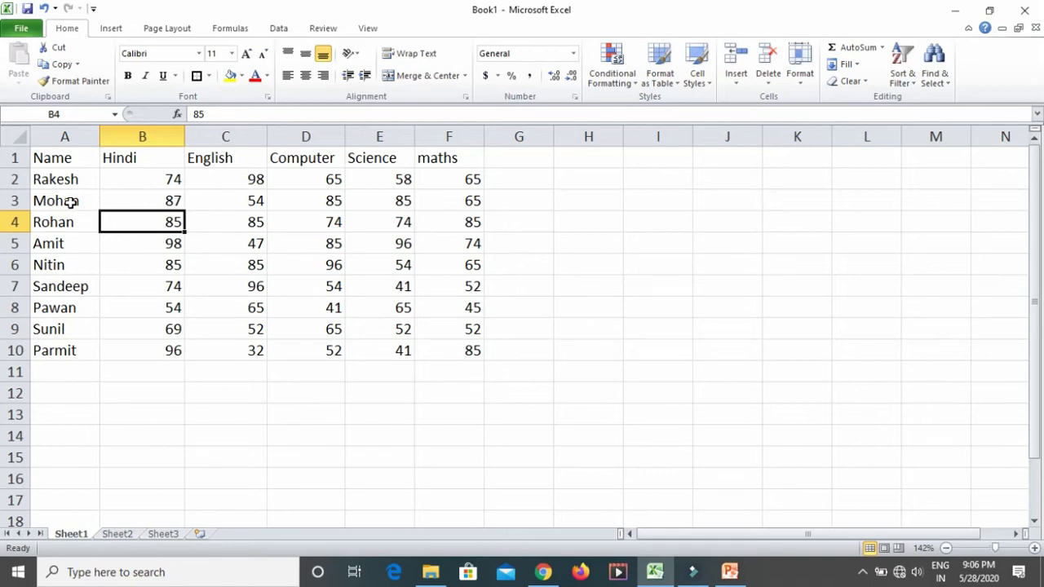
pyautogui.moveTo(39, 159); pyautogui.dragTo(450, 167)
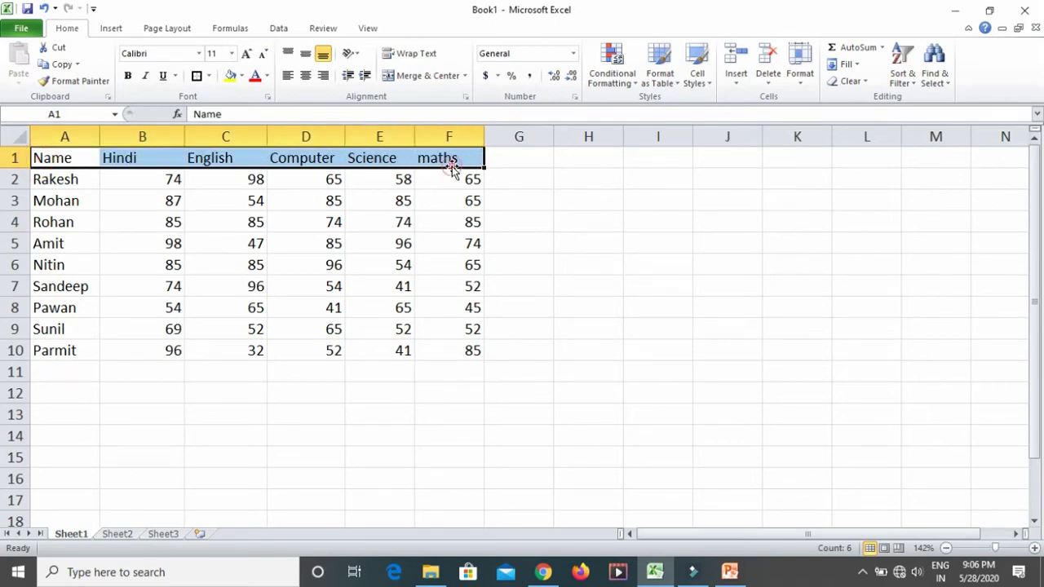
pyautogui.click(232, 53)
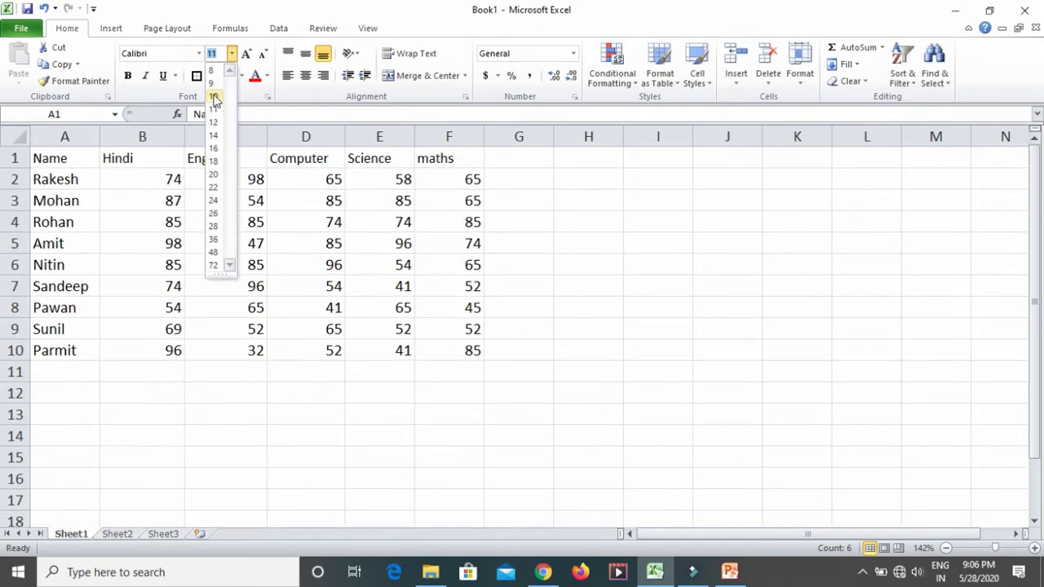
pyautogui.click(214, 135)
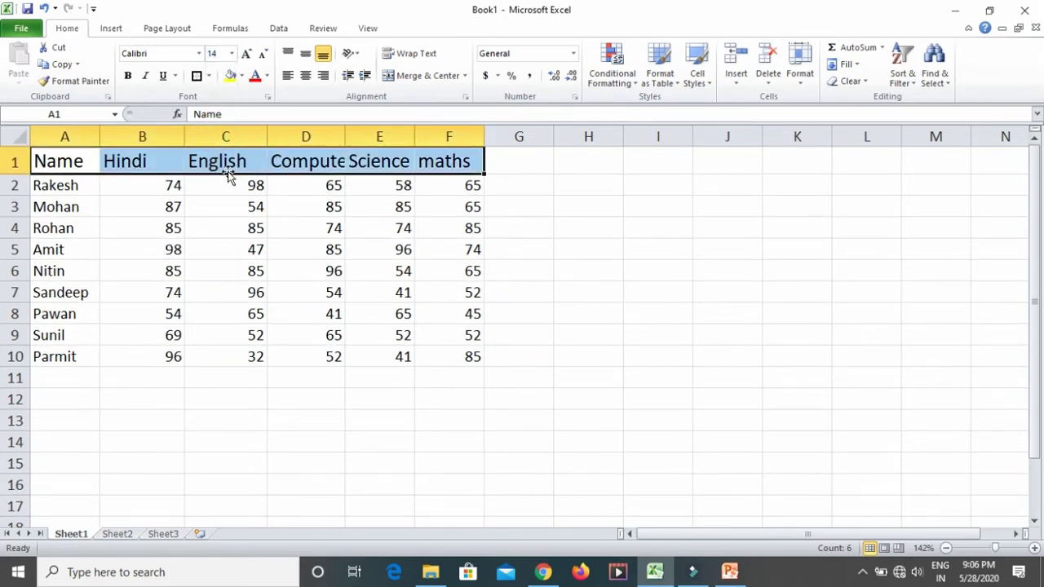
pyautogui.click(226, 163)
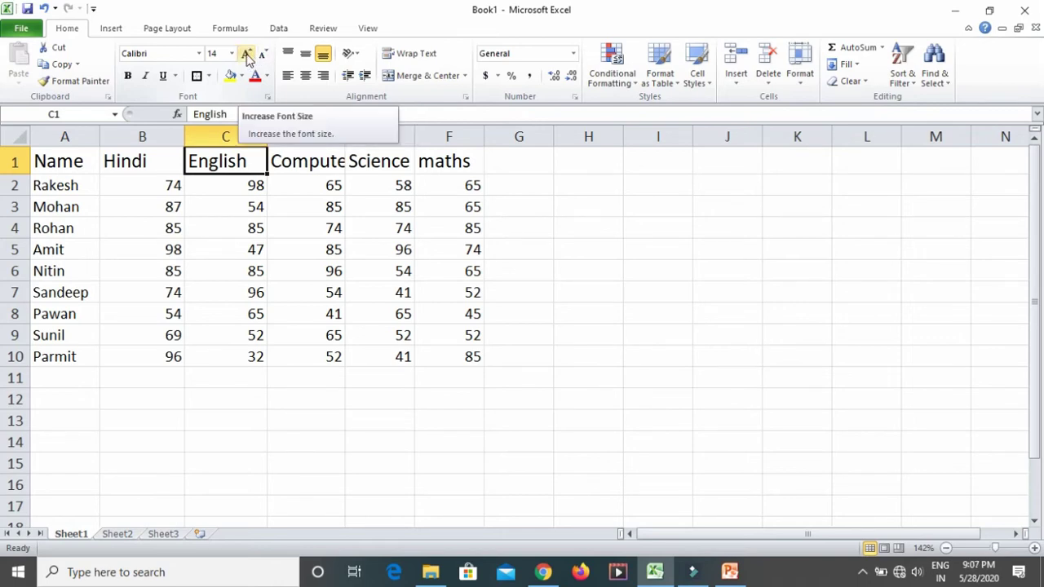
# Enlarge the English heading in C1 step by step, up toward 72 pt.
pyautogui.doubleClick(246, 55)
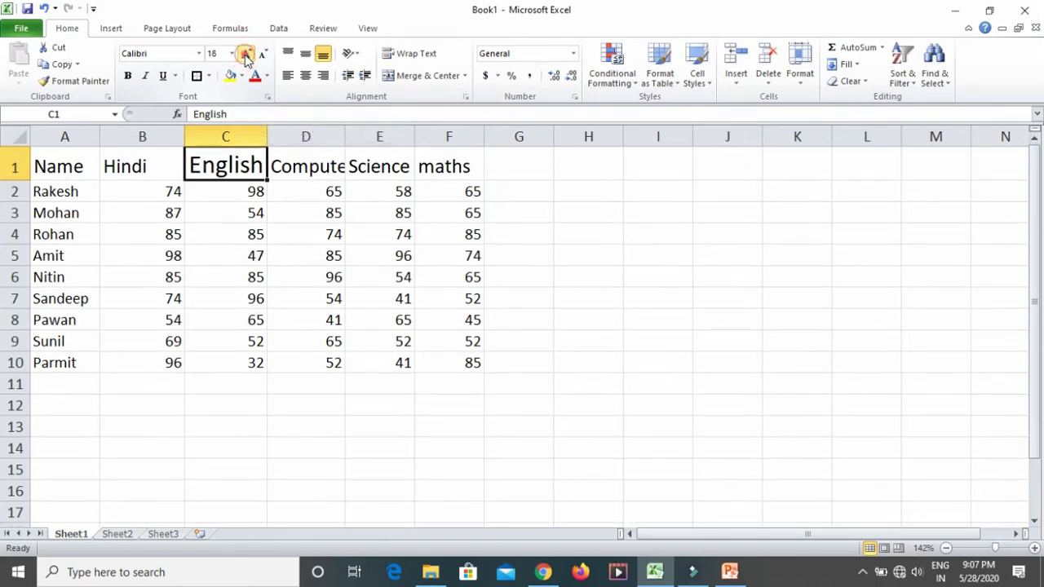
pyautogui.click(246, 55)
pyautogui.doubleClick(246, 55)
pyautogui.doubleClick(246, 55)
pyautogui.doubleClick(246, 55)
pyautogui.click(245, 54)
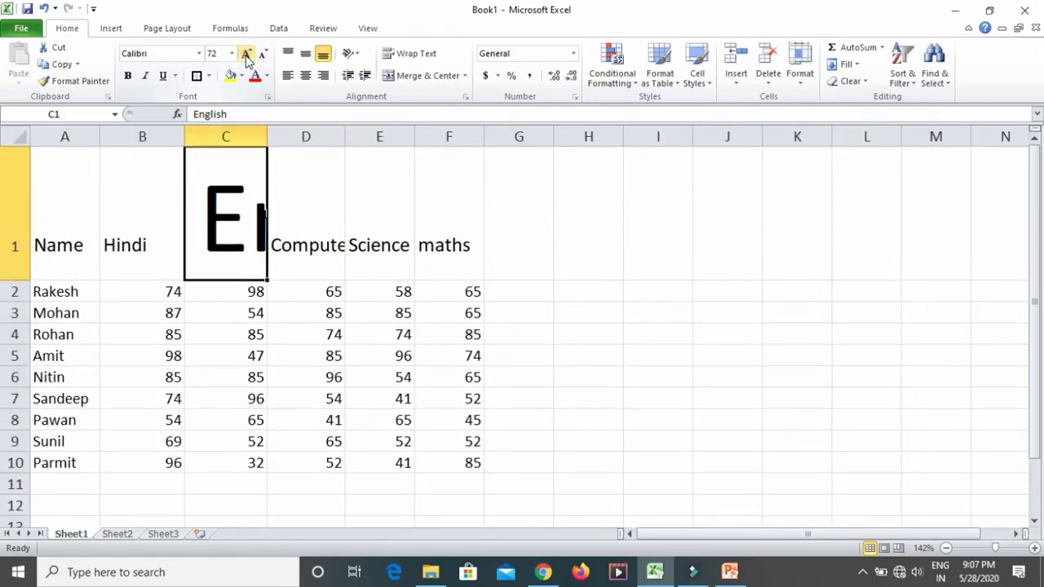
# Shrink the English heading's font size back down with Decrease Font Size.
pyautogui.click(262, 55)
pyautogui.click(262, 54)
pyautogui.doubleClick(262, 54)
pyautogui.click(262, 55)
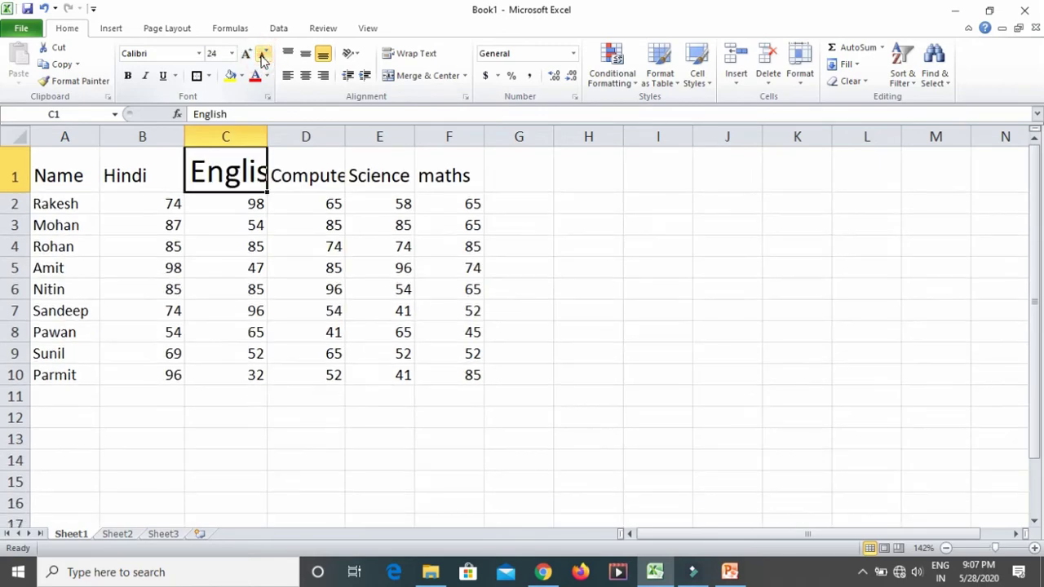
pyautogui.doubleClick(262, 54)
pyautogui.doubleClick(262, 55)
pyautogui.click(262, 59)
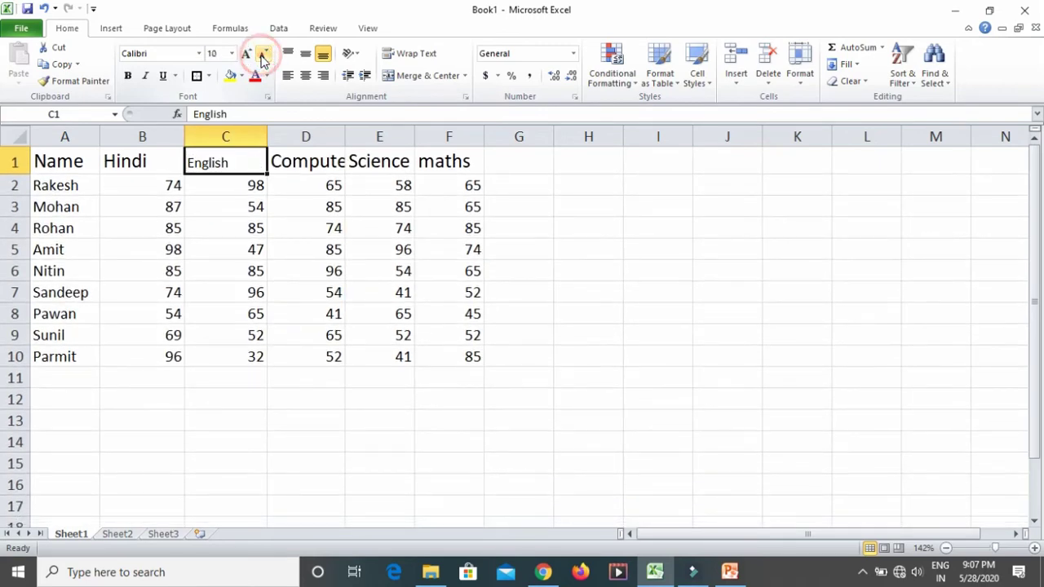
# Bring English to 14 pt to match the other headings, then select the row 1 headings.
pyautogui.click(244, 56)
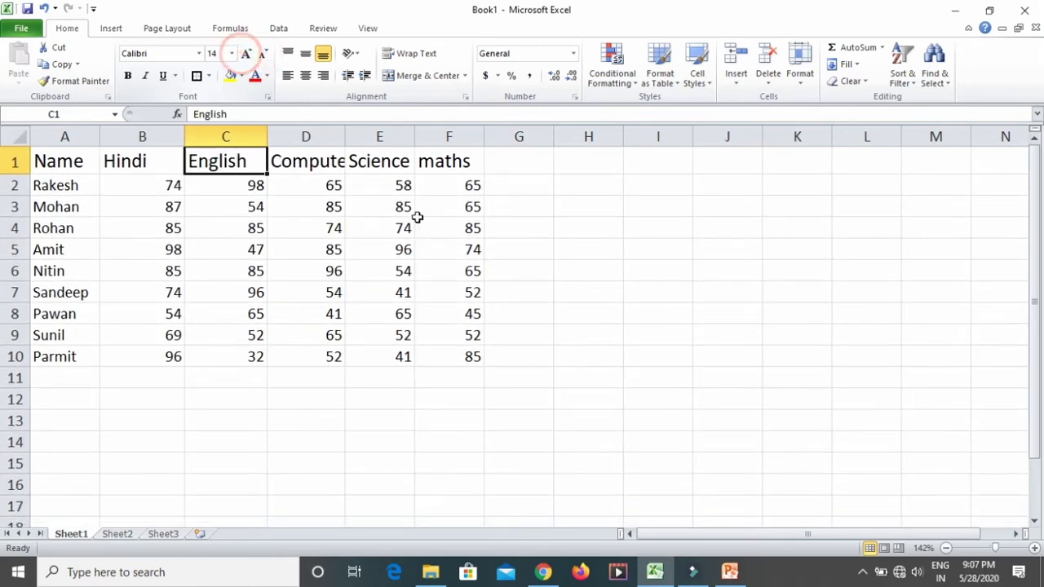
pyautogui.click(379, 161)
pyautogui.moveTo(45, 161); pyautogui.dragTo(433, 161)
pyautogui.click(433, 162)
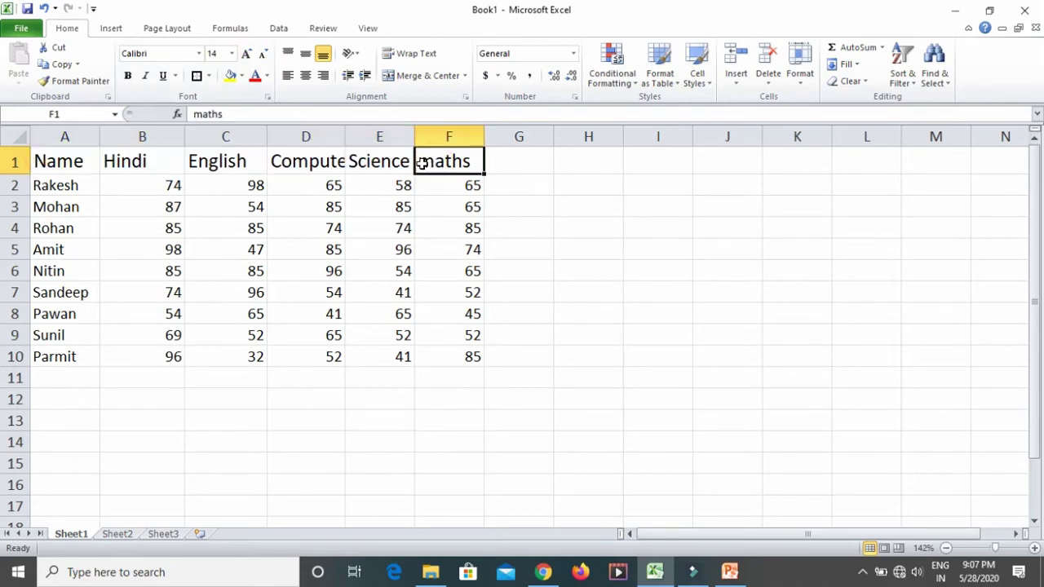
# Select the Name-to-maths headings and adjust their font size until it reads 12 pt.
pyautogui.moveTo(51, 164); pyautogui.dragTo(432, 161)
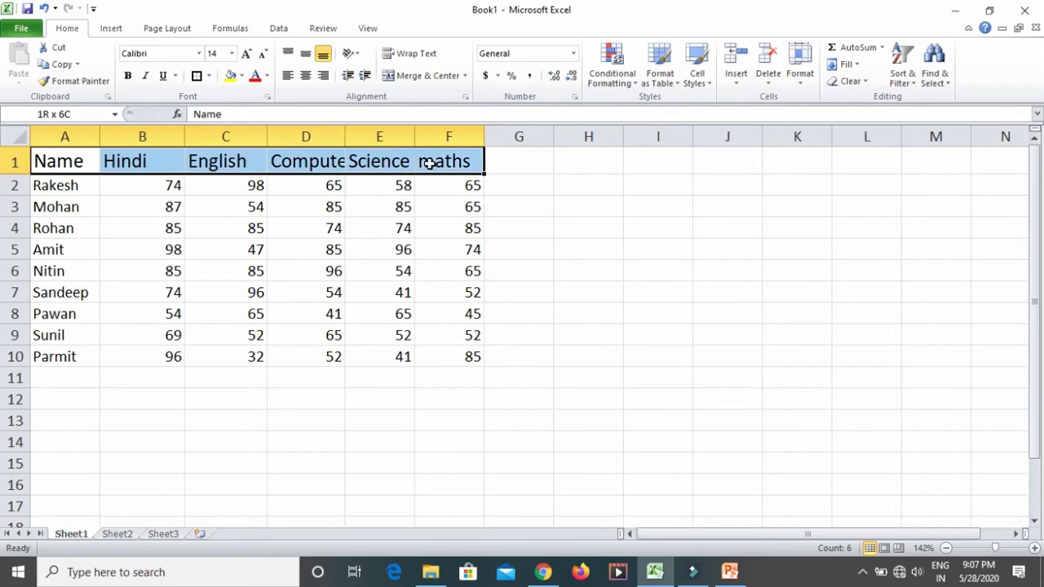
pyautogui.click(248, 55)
pyautogui.click(248, 56)
pyautogui.click(249, 55)
pyautogui.click(248, 56)
pyautogui.click(248, 55)
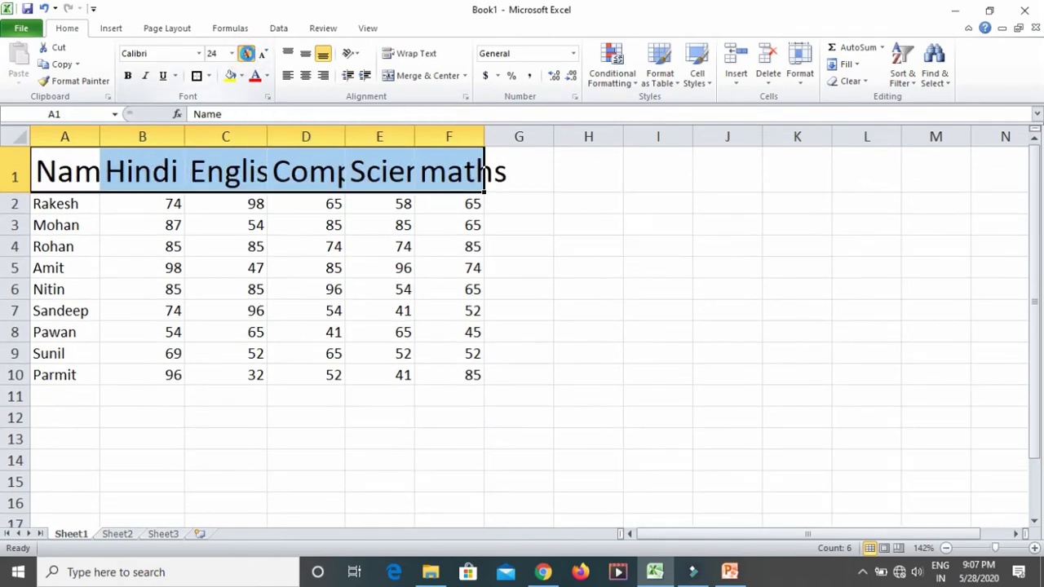
pyautogui.click(249, 57)
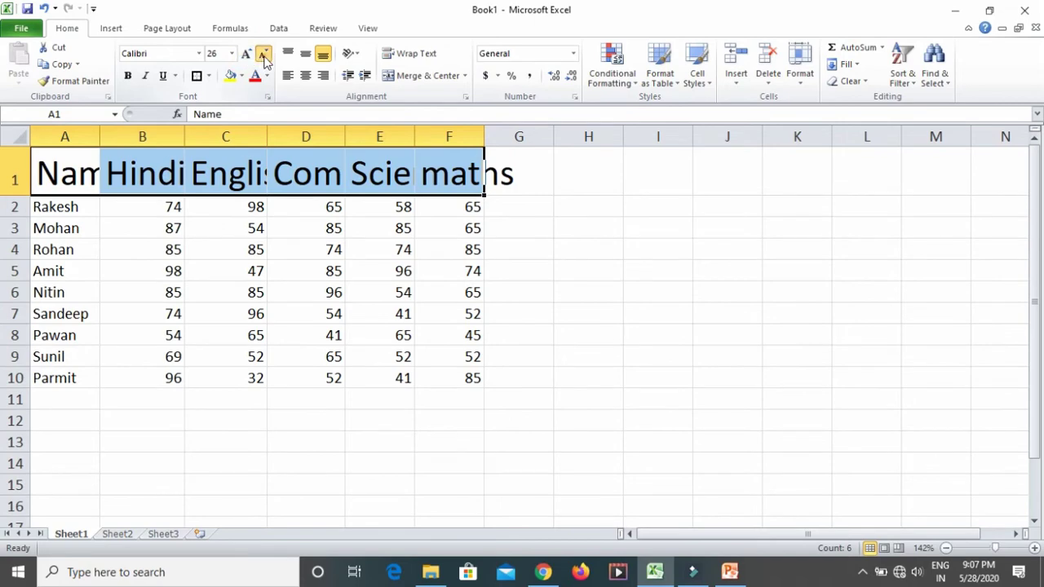
pyautogui.click(262, 55)
pyautogui.click(262, 55)
pyautogui.click(262, 56)
pyautogui.click(262, 56)
pyautogui.click(263, 55)
pyautogui.click(262, 55)
pyautogui.click(262, 55)
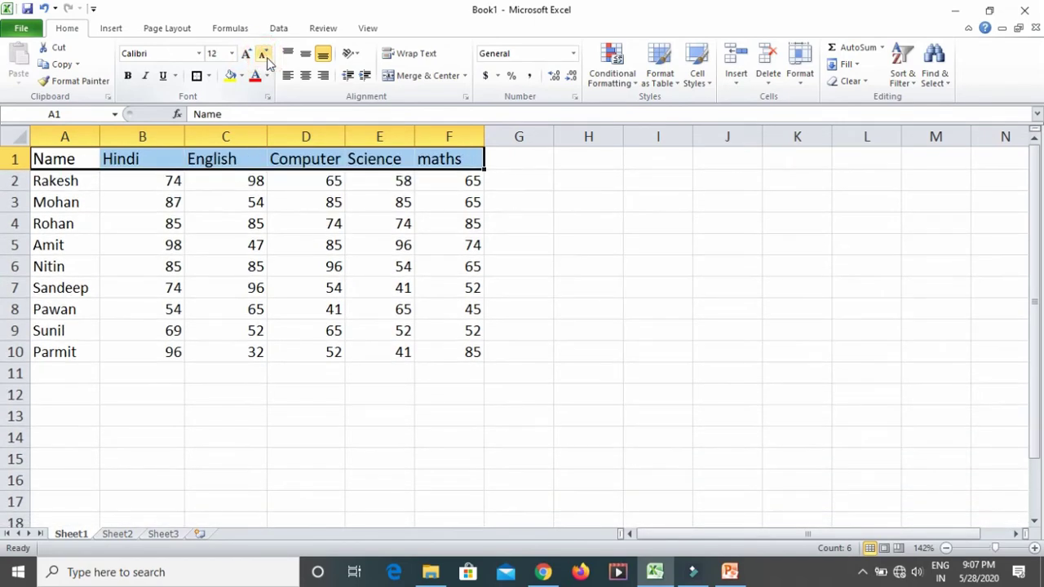
pyautogui.click(300, 202)
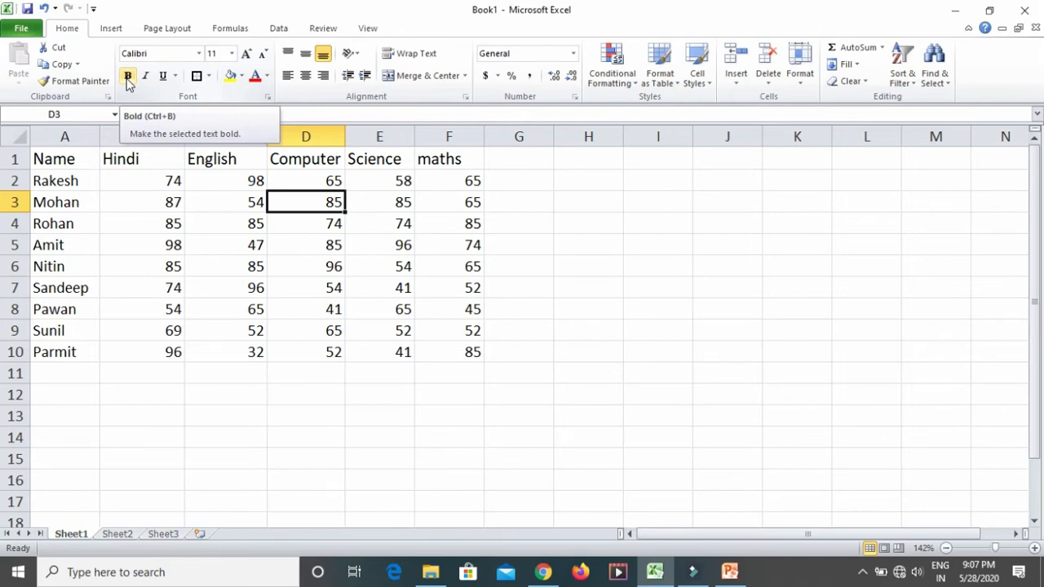
pyautogui.click(175, 180)
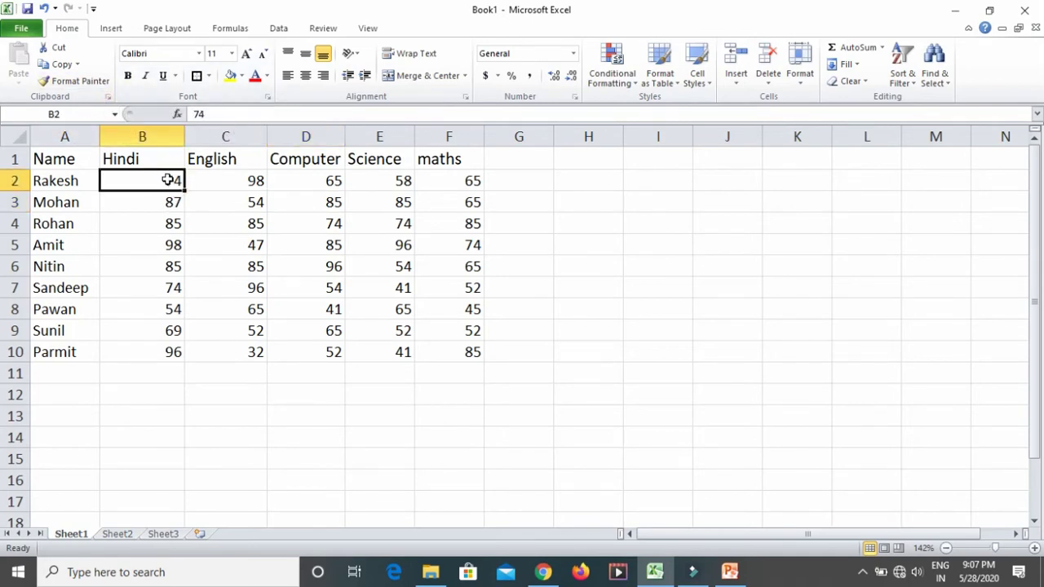
pyautogui.click(170, 202)
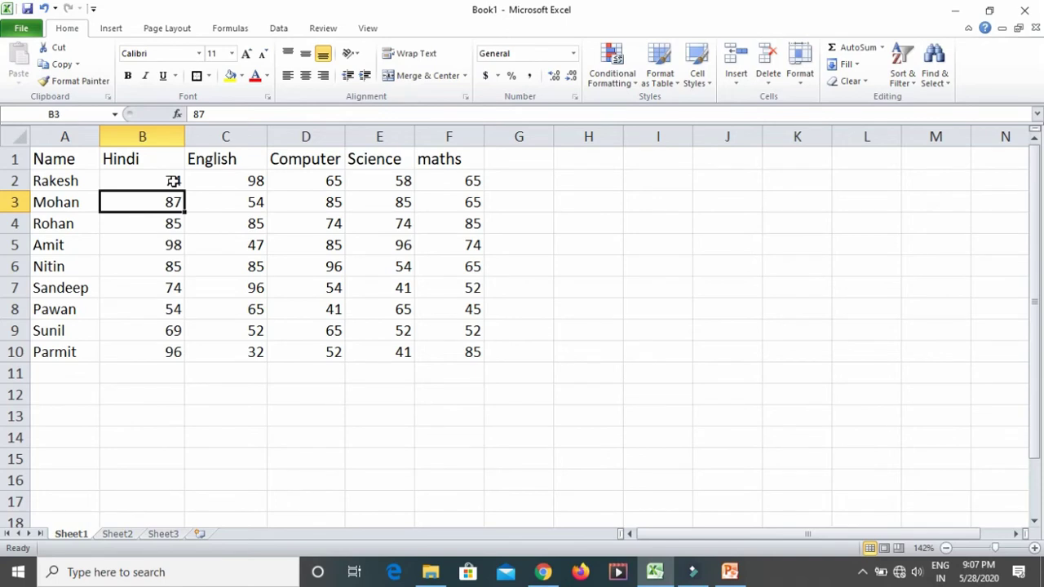
pyautogui.click(169, 201)
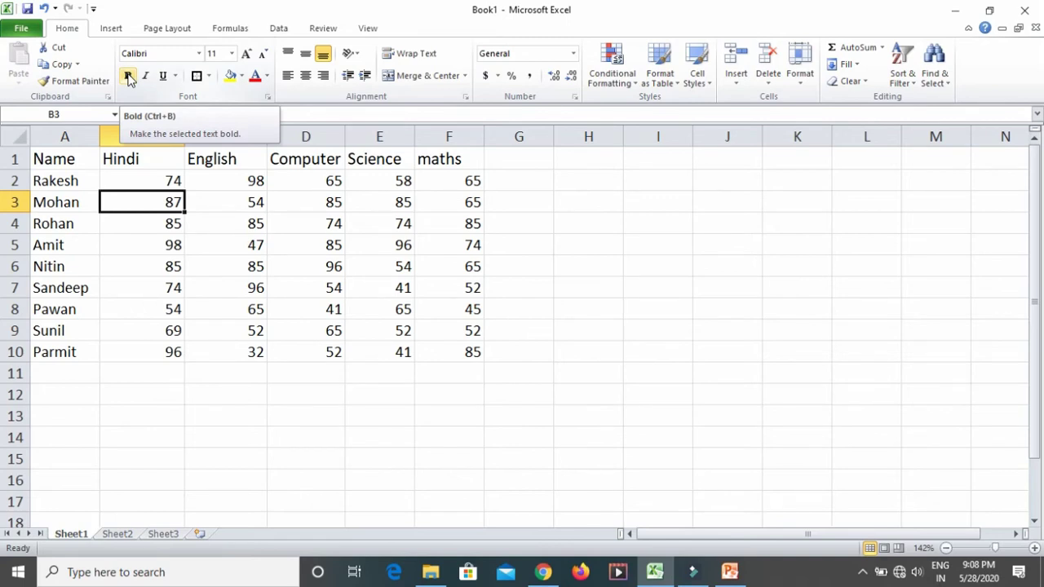
pyautogui.hotkey('ctrl', 'b')
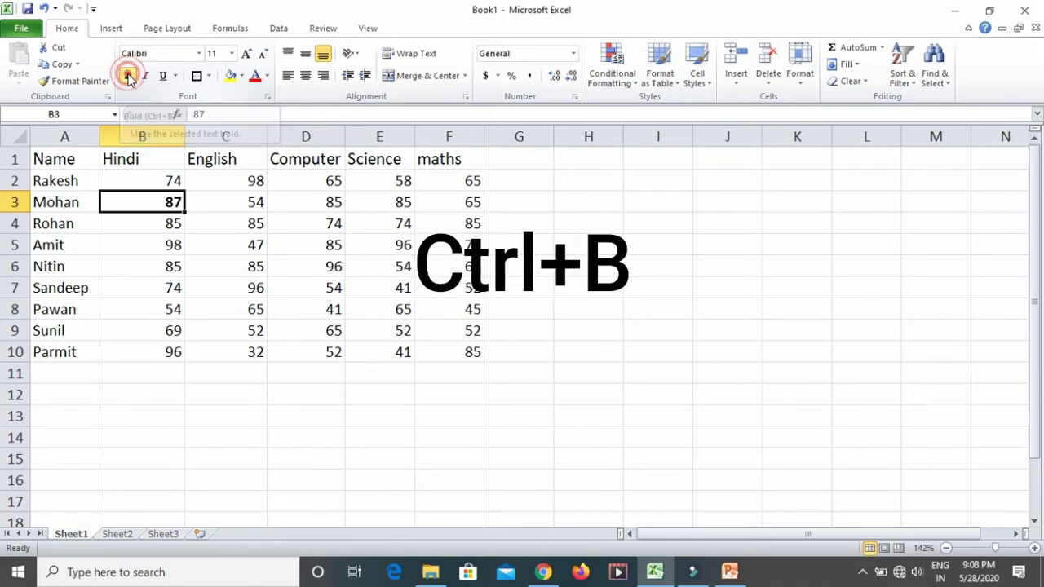
pyautogui.click(170, 240)
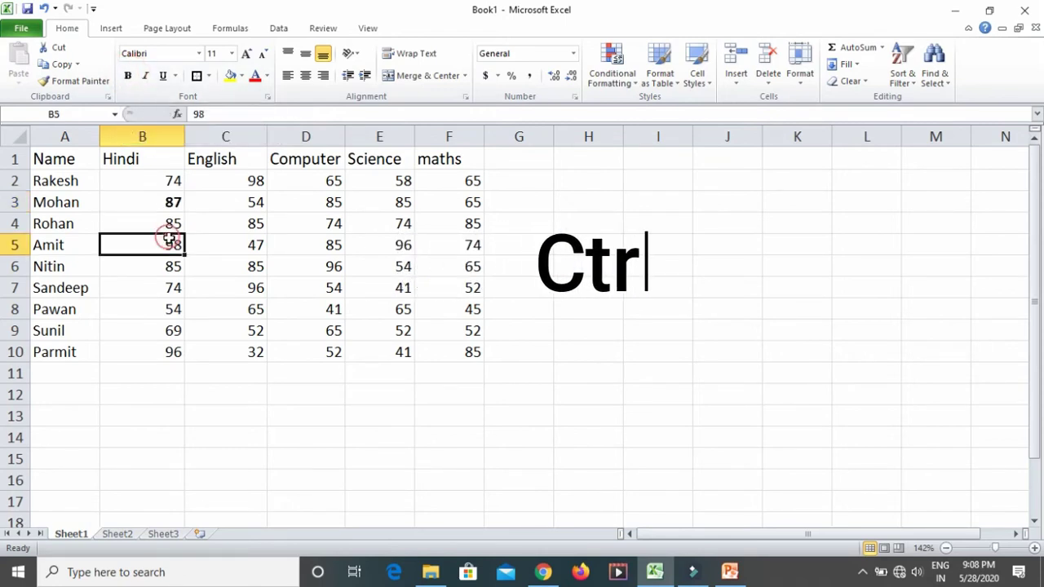
pyautogui.click(284, 236)
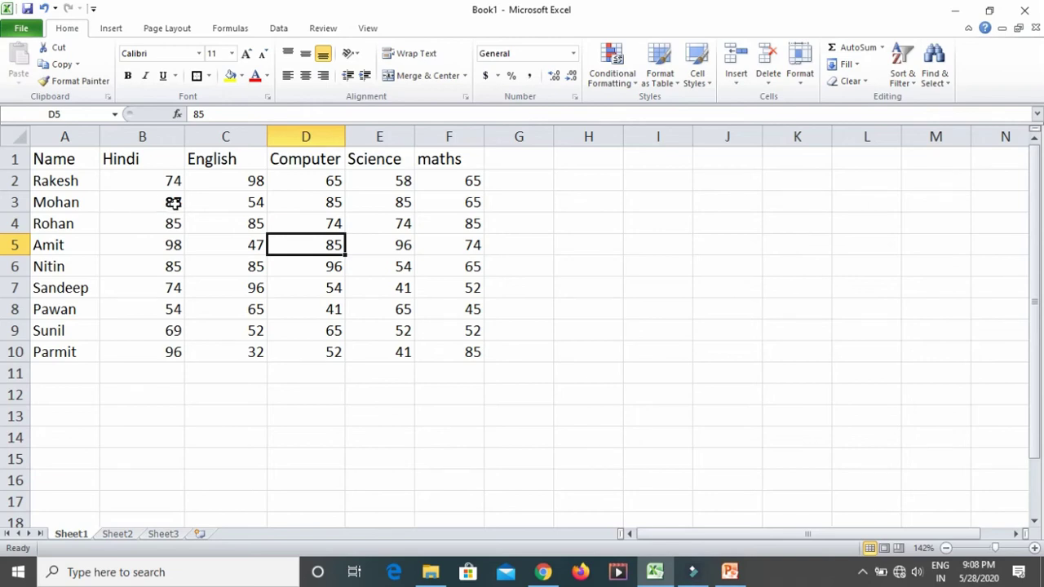
pyautogui.click(172, 203)
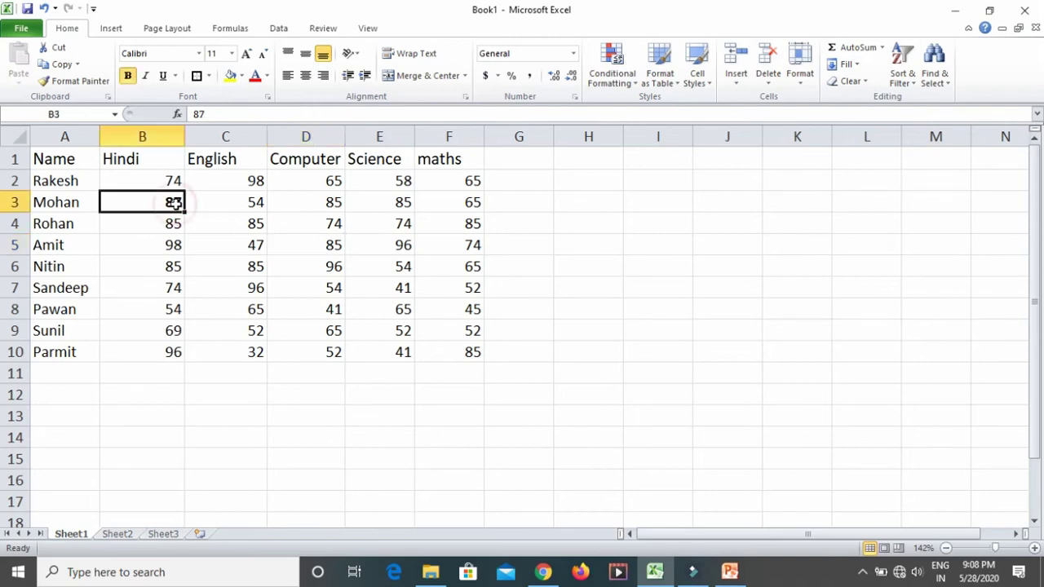
pyautogui.click(127, 76)
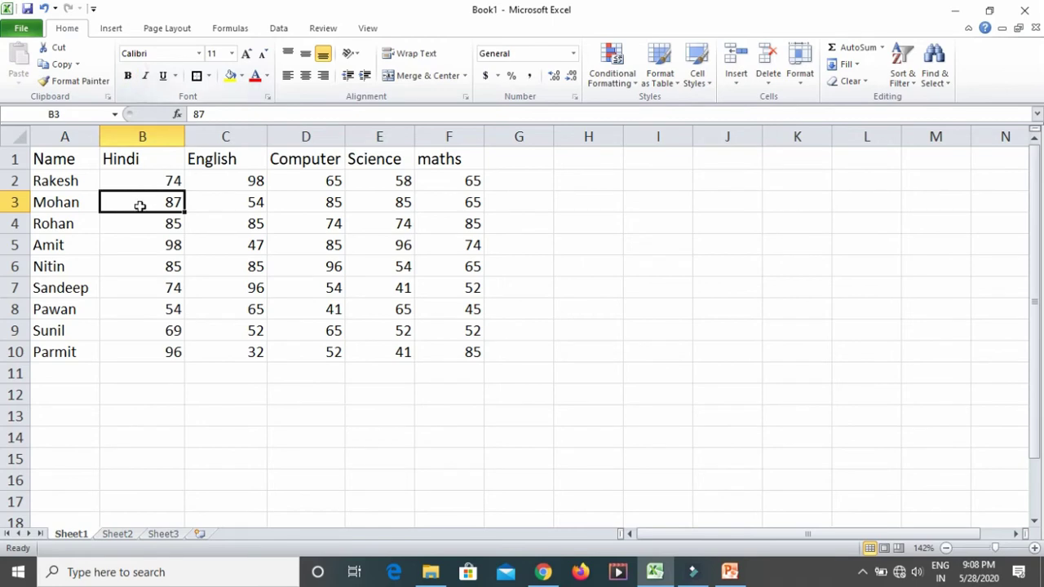
pyautogui.click(147, 243)
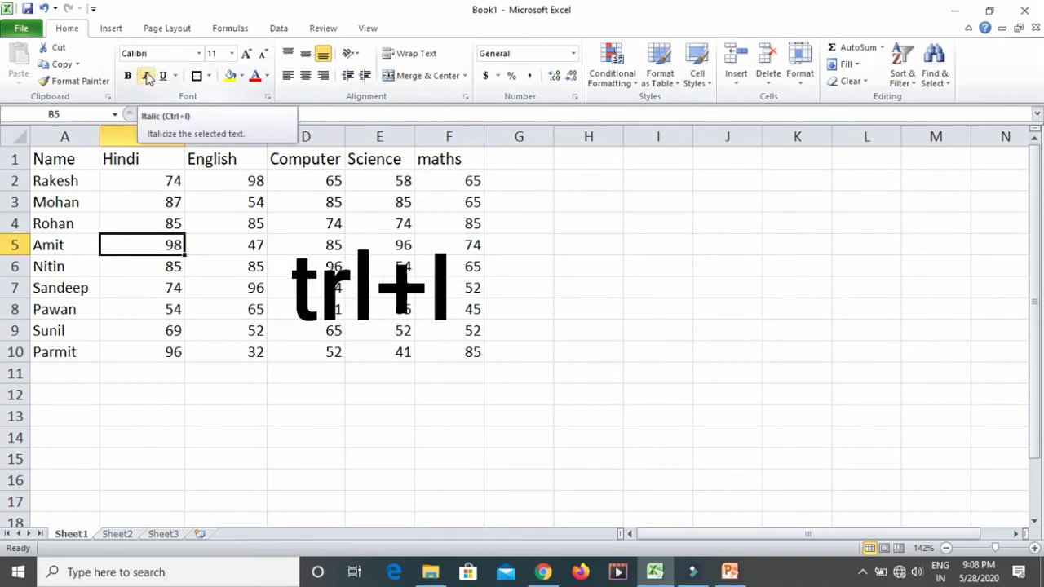
pyautogui.click(146, 76)
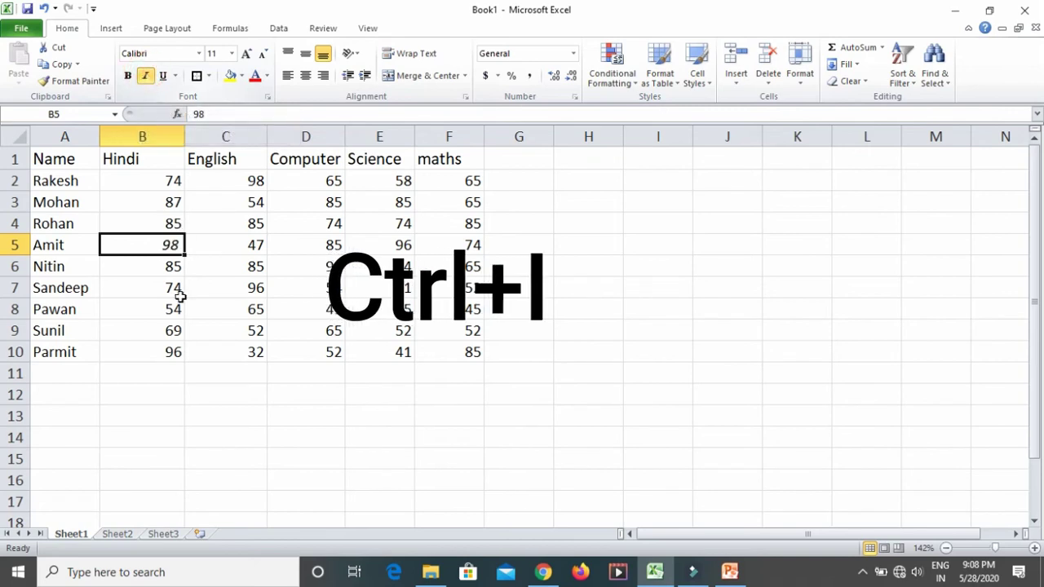
pyautogui.click(142, 309)
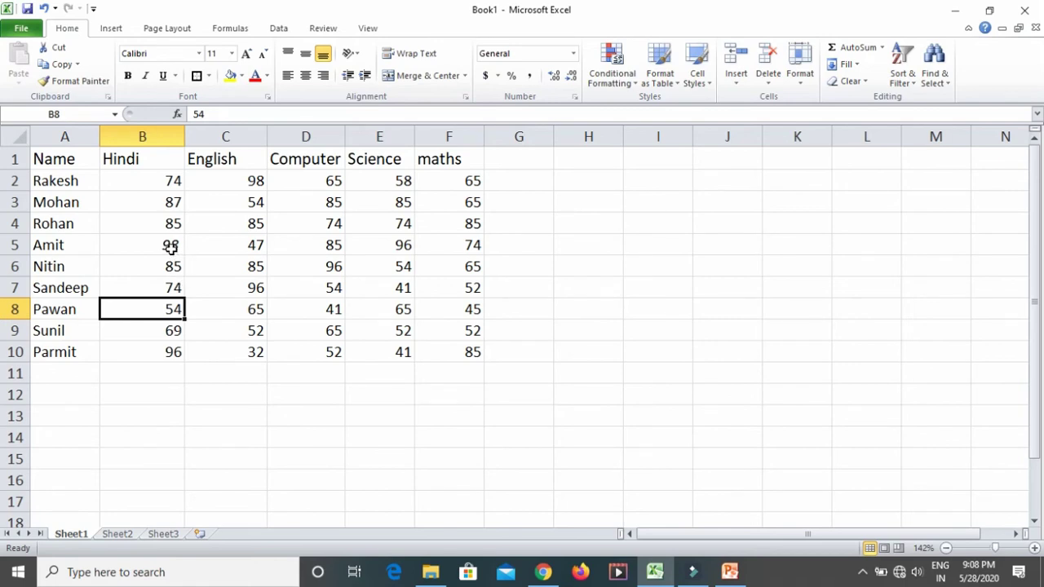
pyautogui.click(170, 247)
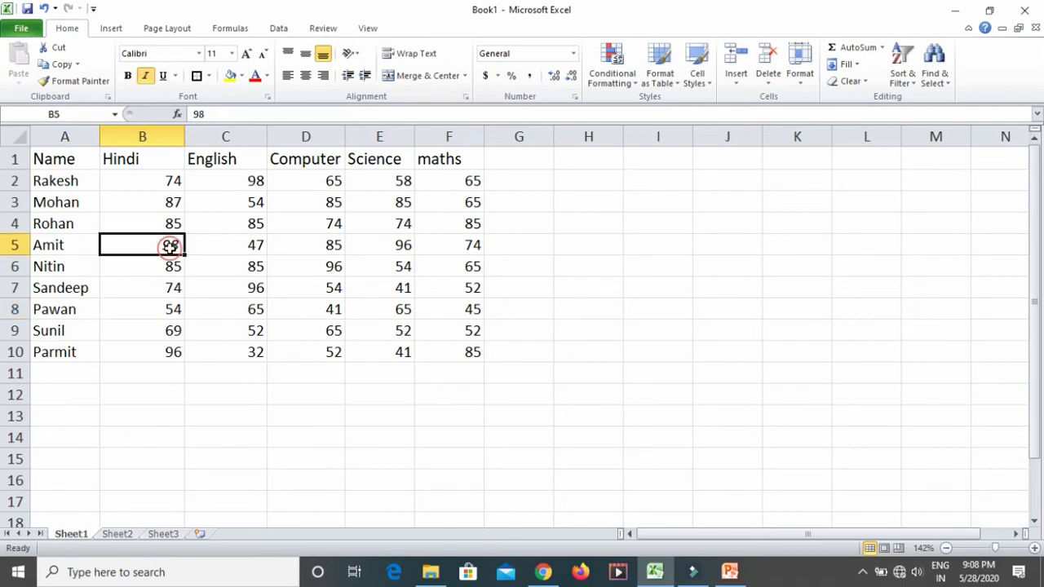
pyautogui.click(146, 75)
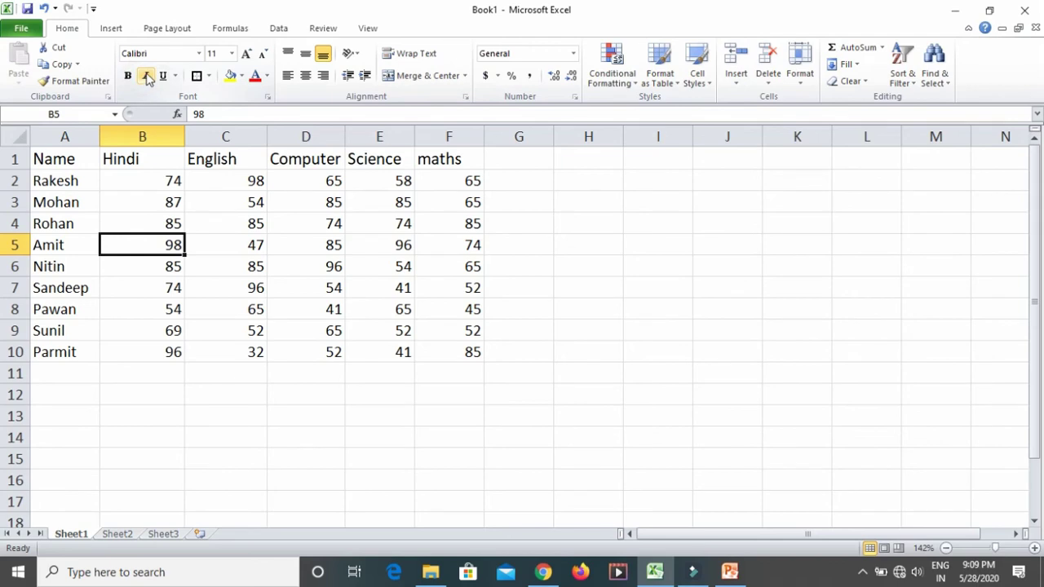
pyautogui.click(154, 179)
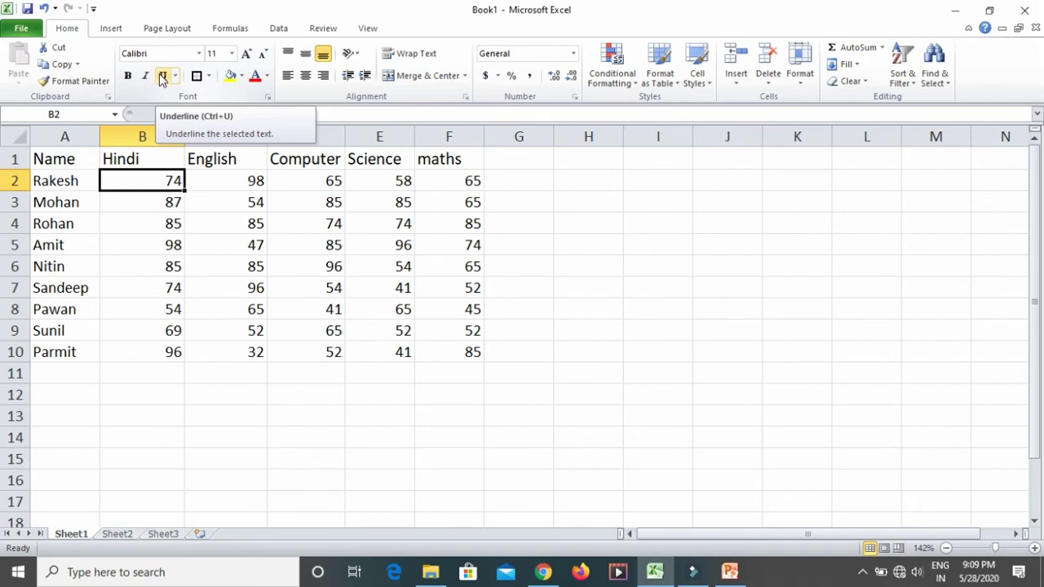
pyautogui.click(146, 202)
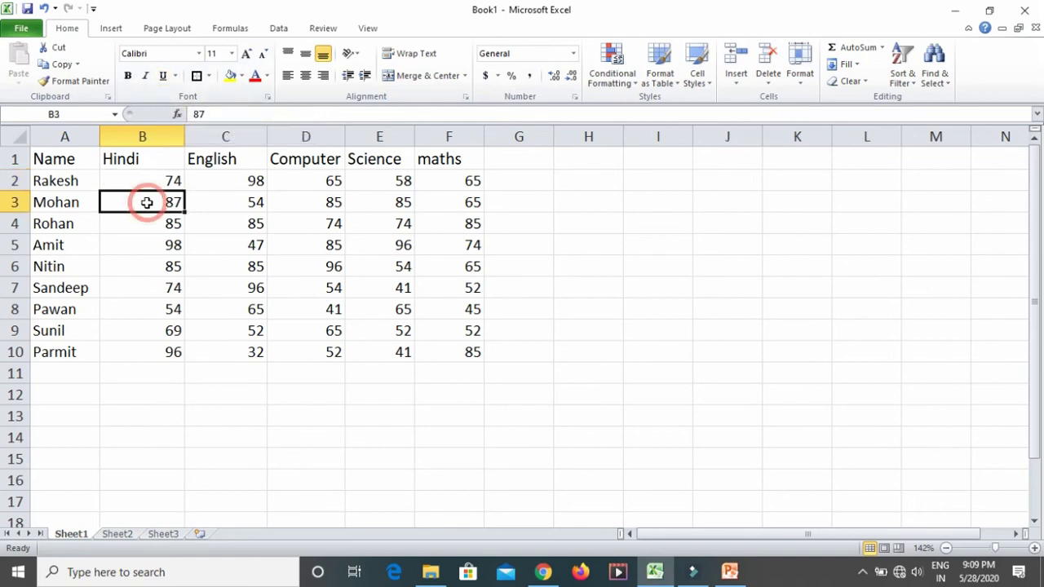
pyautogui.click(162, 76)
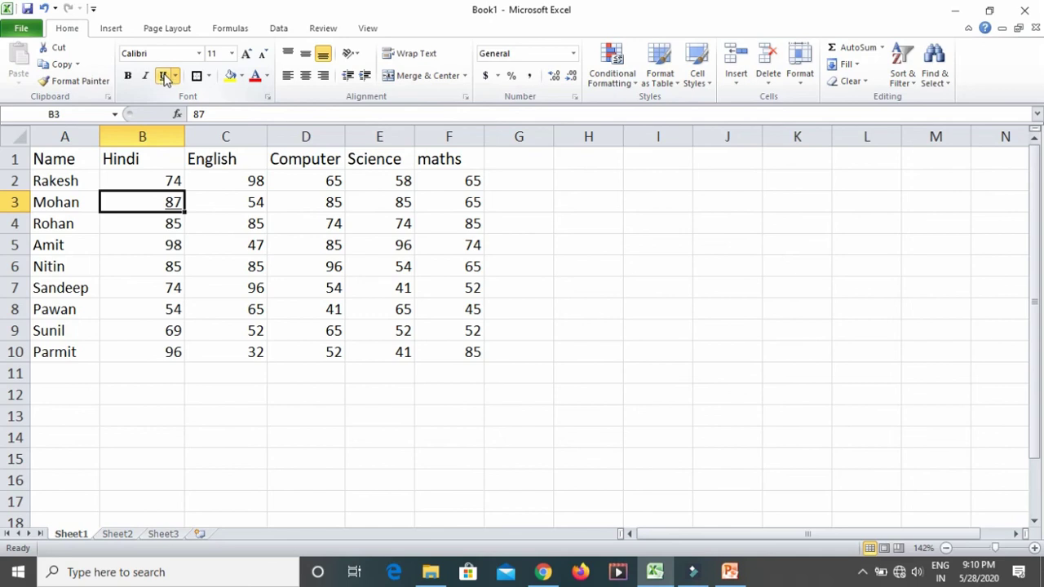
pyautogui.click(176, 76)
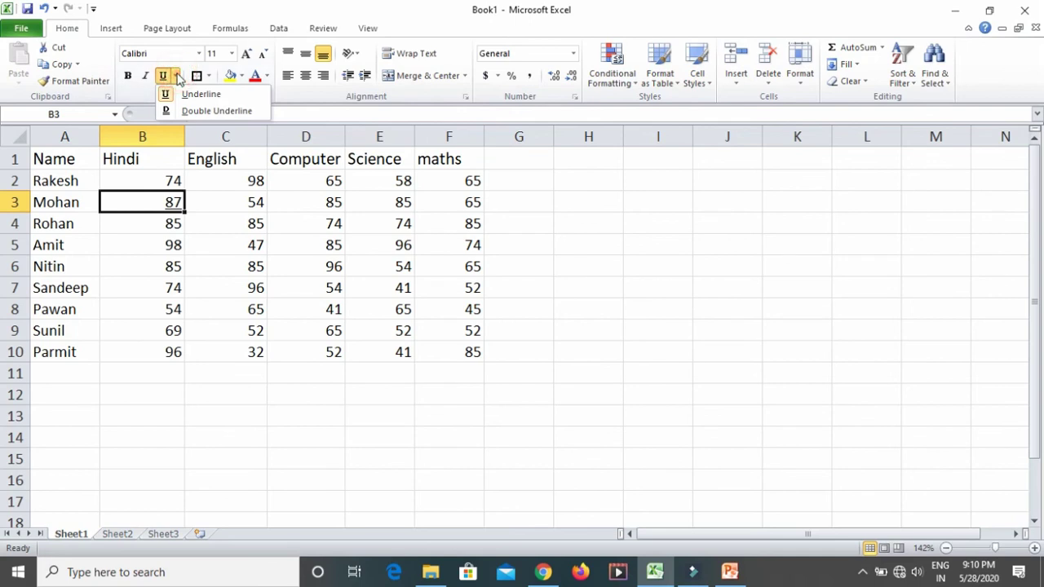
pyautogui.click(204, 111)
pyautogui.click(216, 201)
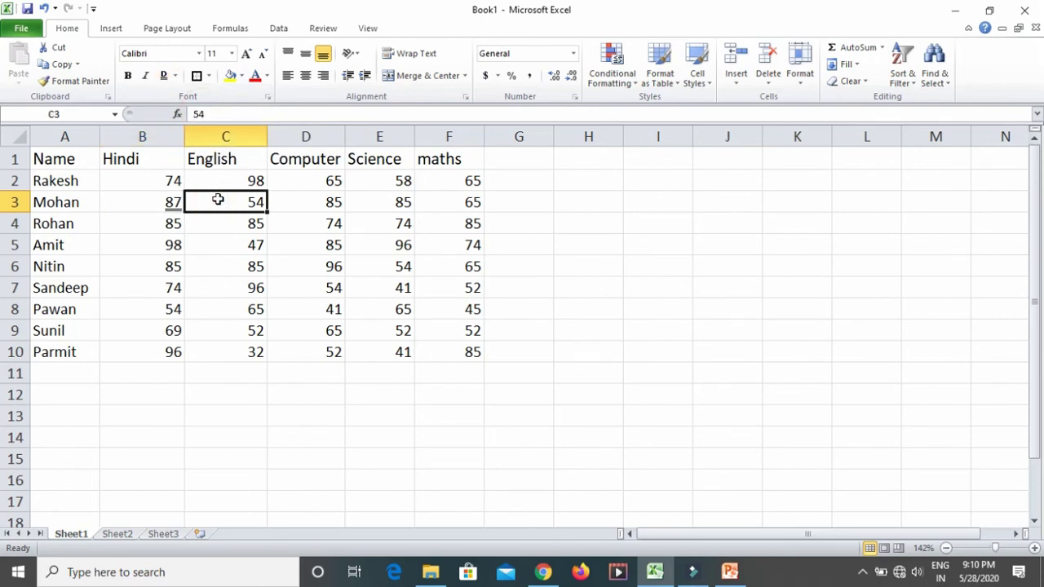
pyautogui.click(168, 208)
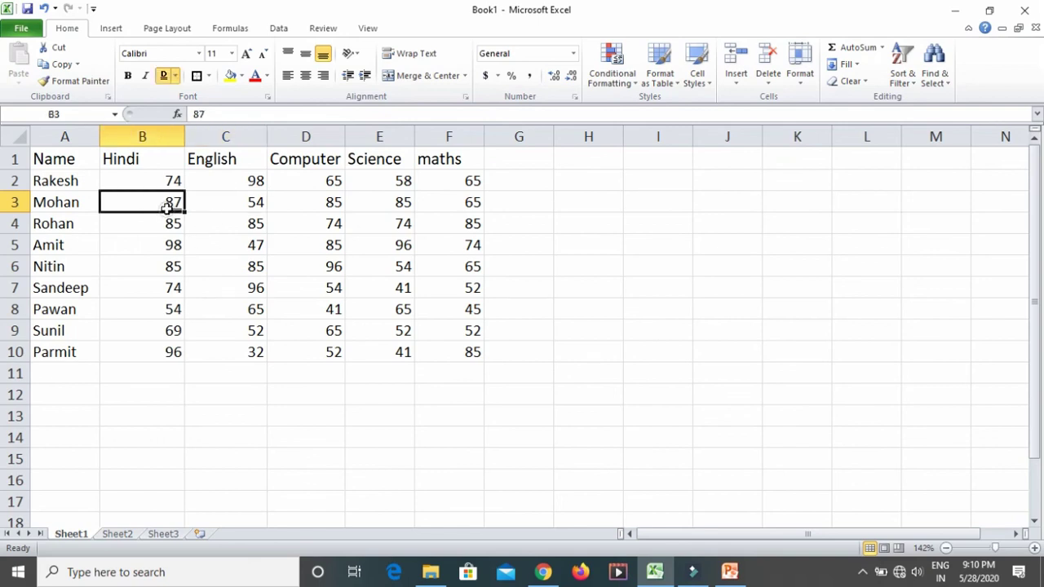
pyautogui.click(164, 77)
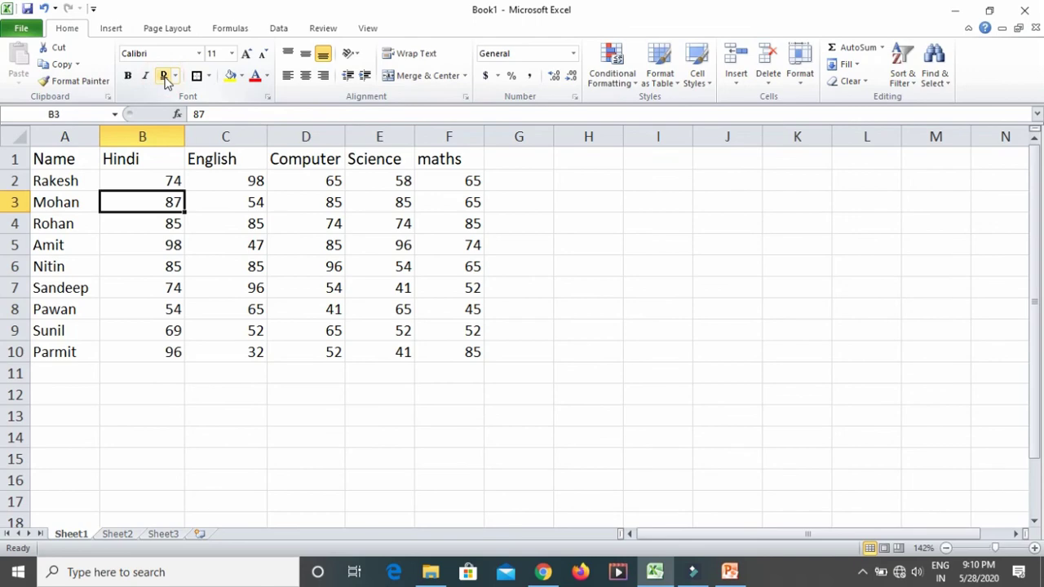